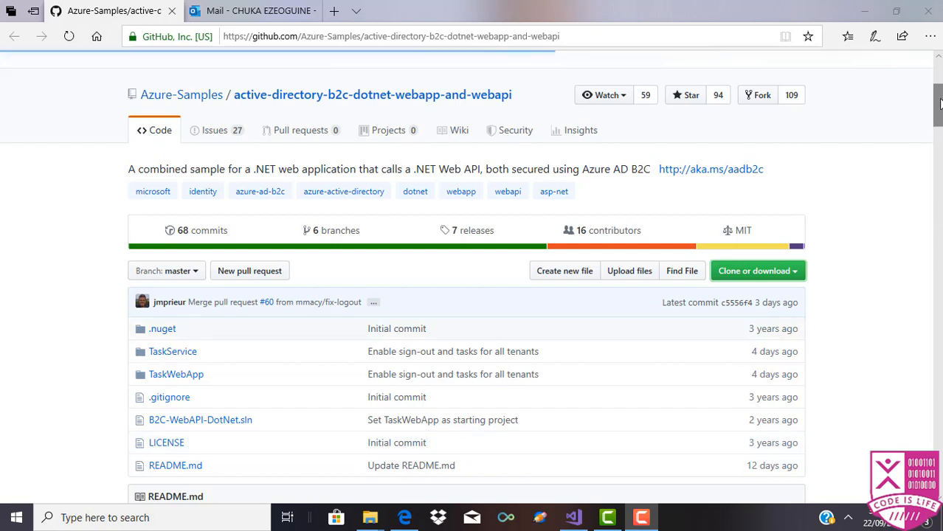
Step: Download the GitHub repository as a ZIP file
{"action": "left_click_drag", "start_coordinate": [938, 103], "coordinate": [939, 107]}
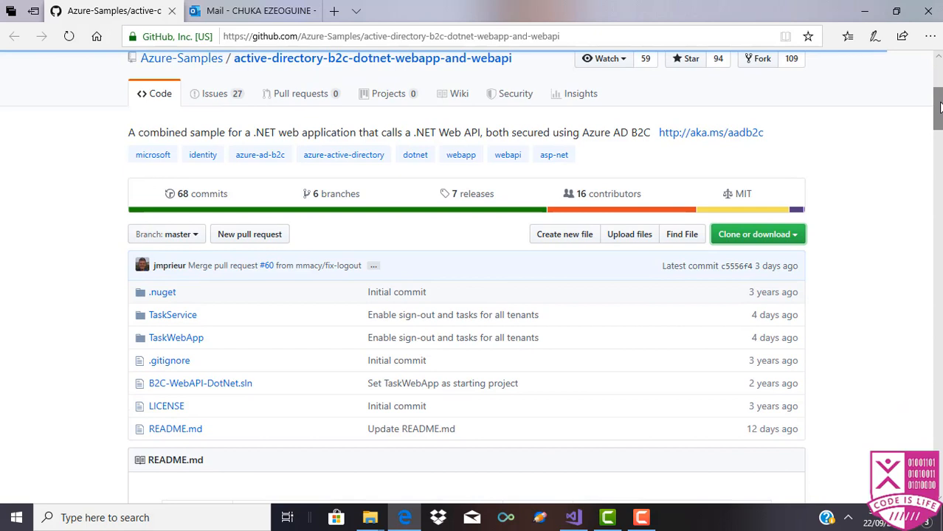
{"action": "left_click", "coordinate": [787, 243]}
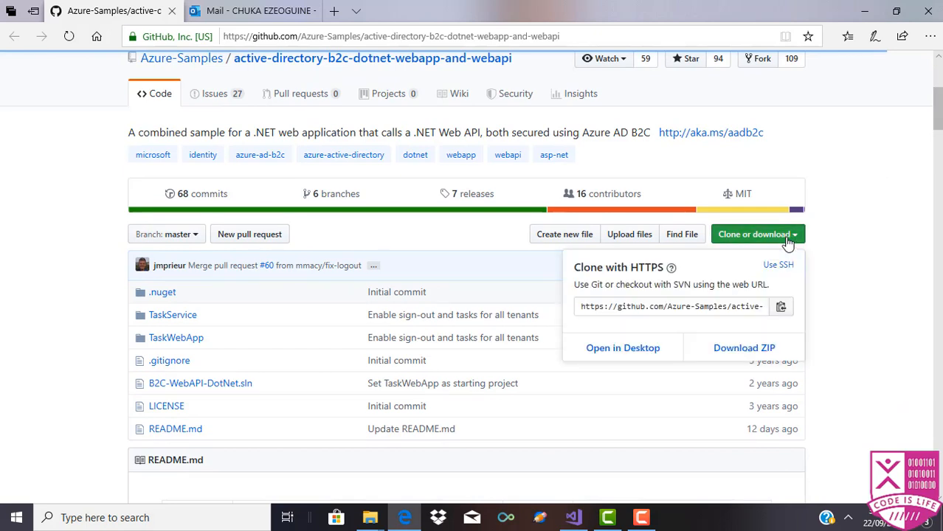
{"action": "left_click", "coordinate": [725, 361]}
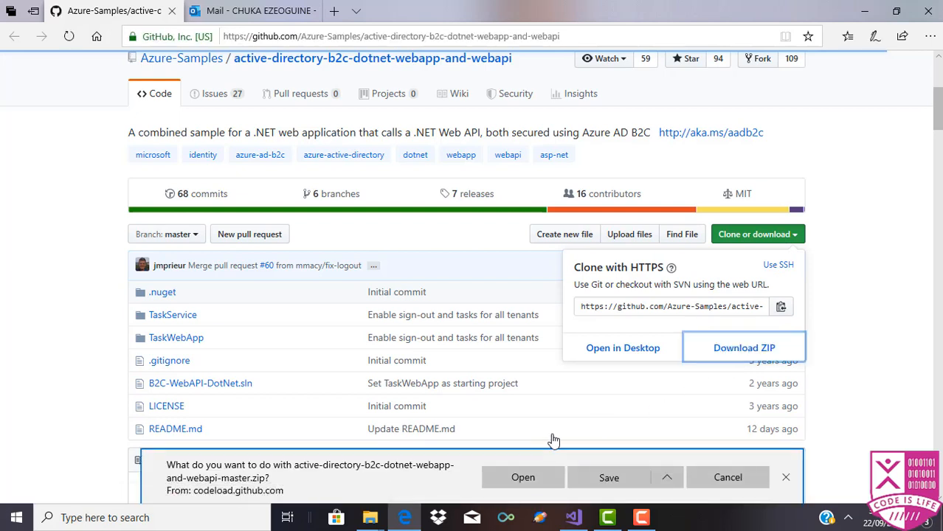
Step: Save the ZIP to the Desktop as 'Tutor active-directory-b2c-dotnet-webapp-and-webapi-master.zip'
{"action": "left_click", "coordinate": [666, 478]}
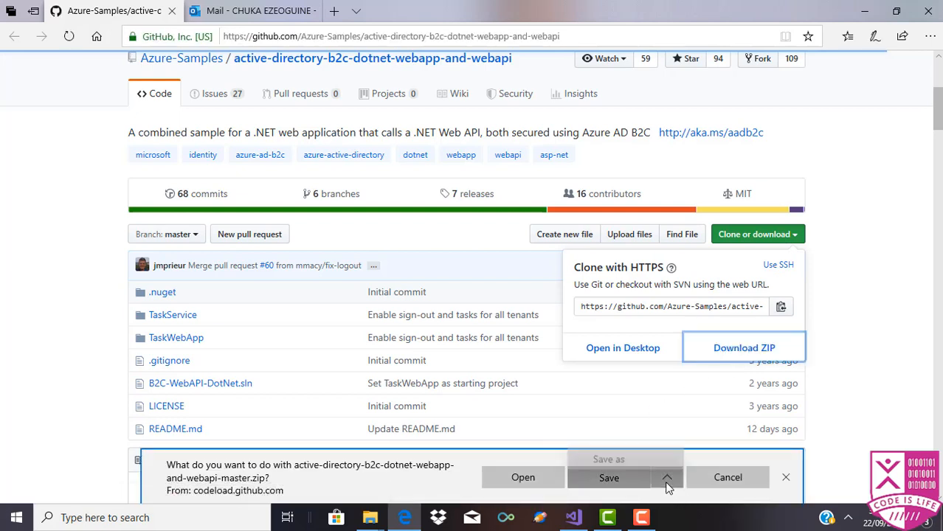
{"action": "left_click", "coordinate": [636, 455]}
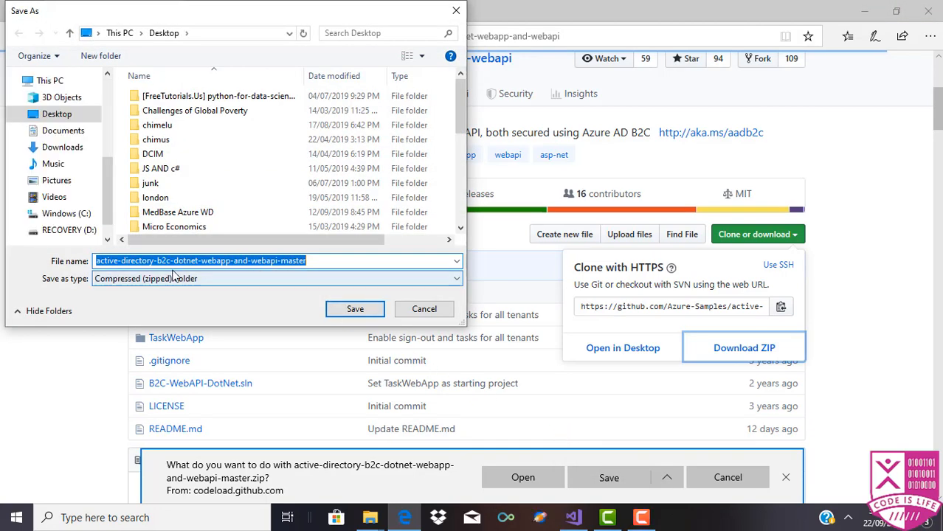
{"action": "left_click", "coordinate": [96, 260]}
{"action": "type", "text": "Tu"}
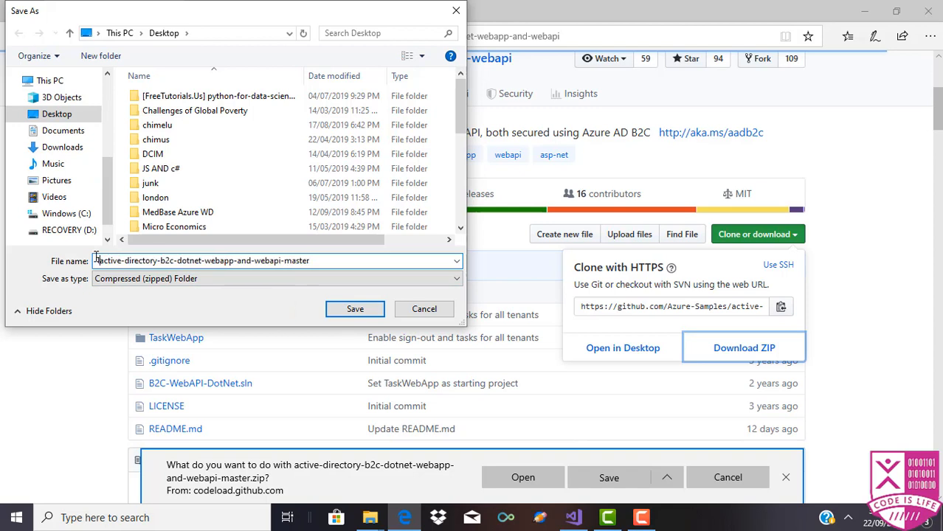
{"action": "type", "text": "tor"}
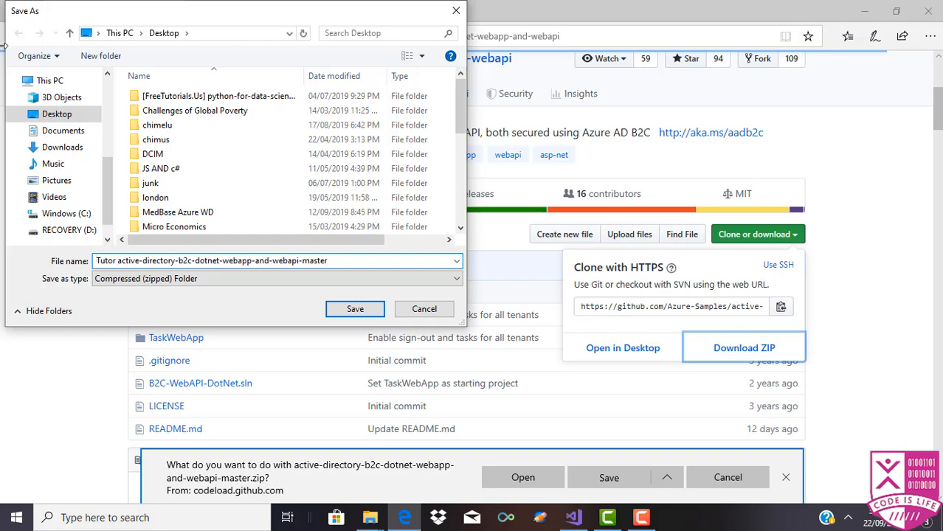
{"action": "left_click", "coordinate": [348, 312]}
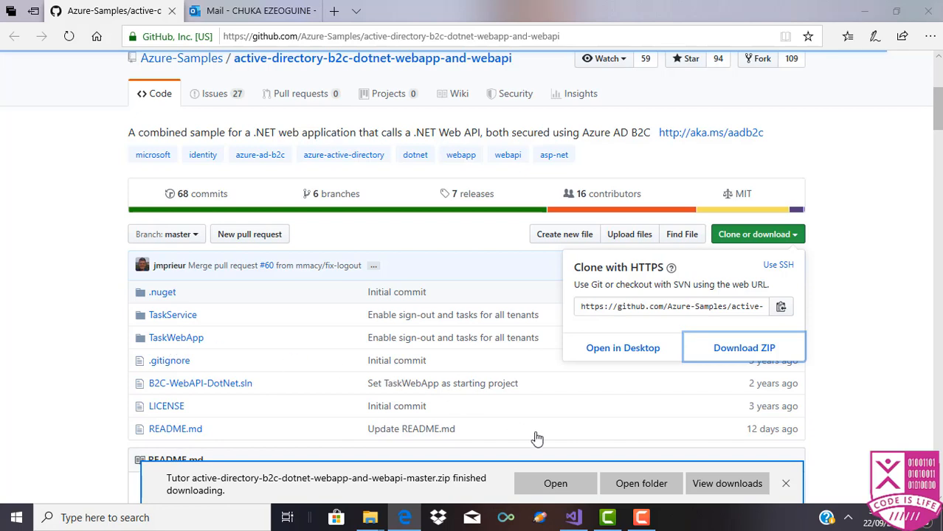
Step: Extract the downloaded zip on the Desktop and open the B2C-WebAPI-DotNet solution file
{"action": "left_click", "coordinate": [655, 489]}
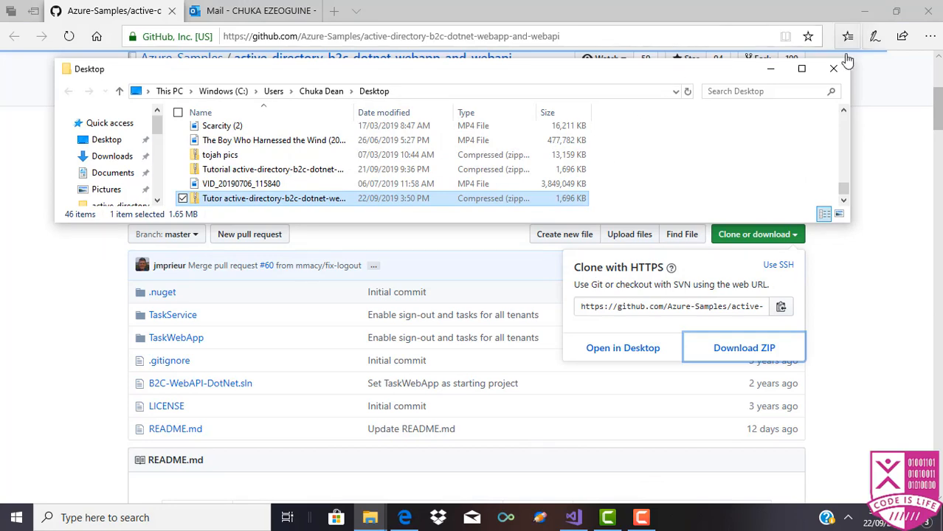
{"action": "left_click", "coordinate": [803, 68]}
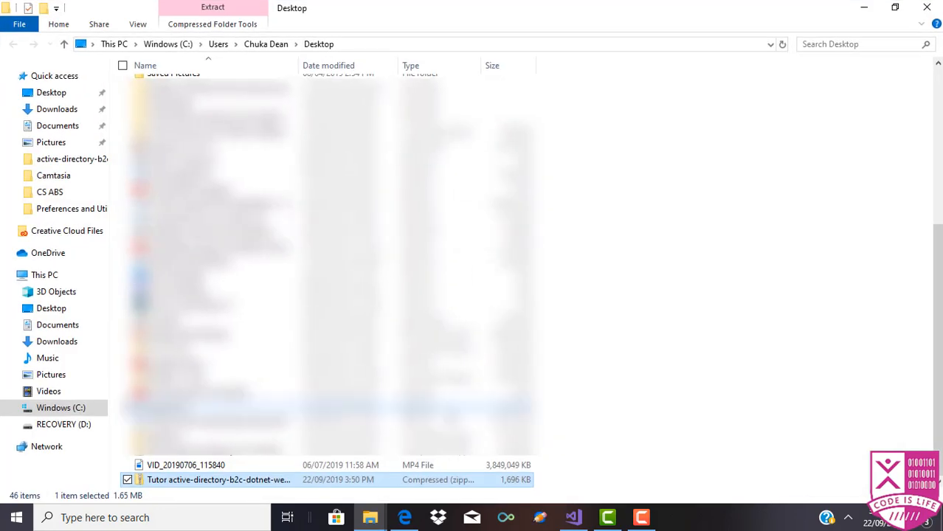
{"action": "right_click", "coordinate": [409, 483]}
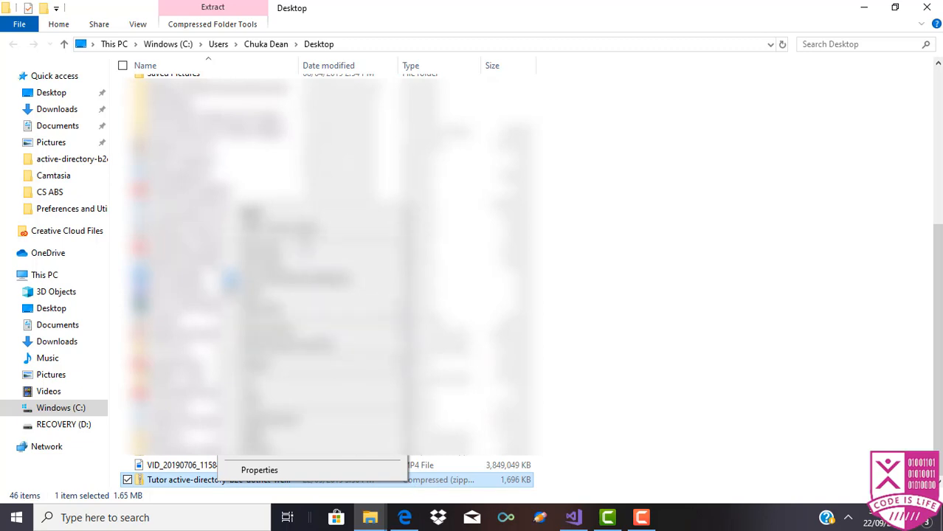
{"action": "left_click", "coordinate": [305, 252]}
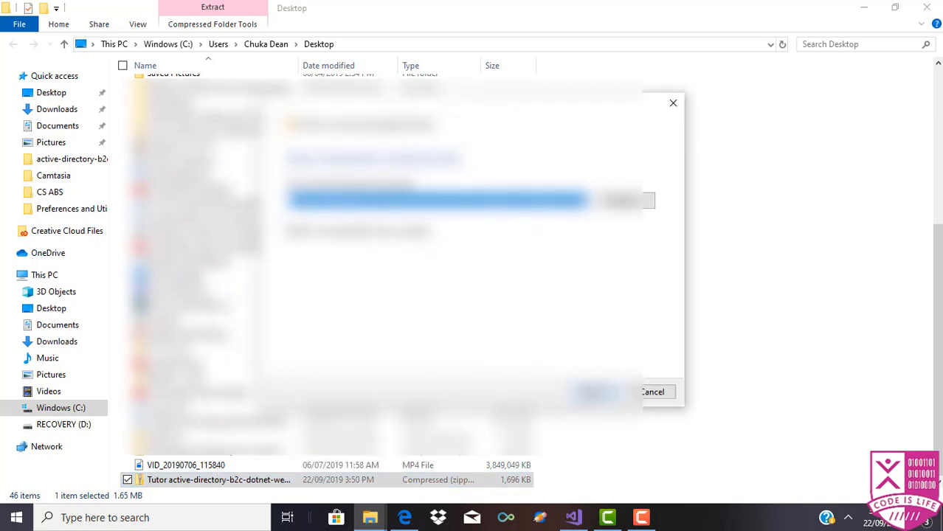
{"action": "left_click", "coordinate": [600, 392]}
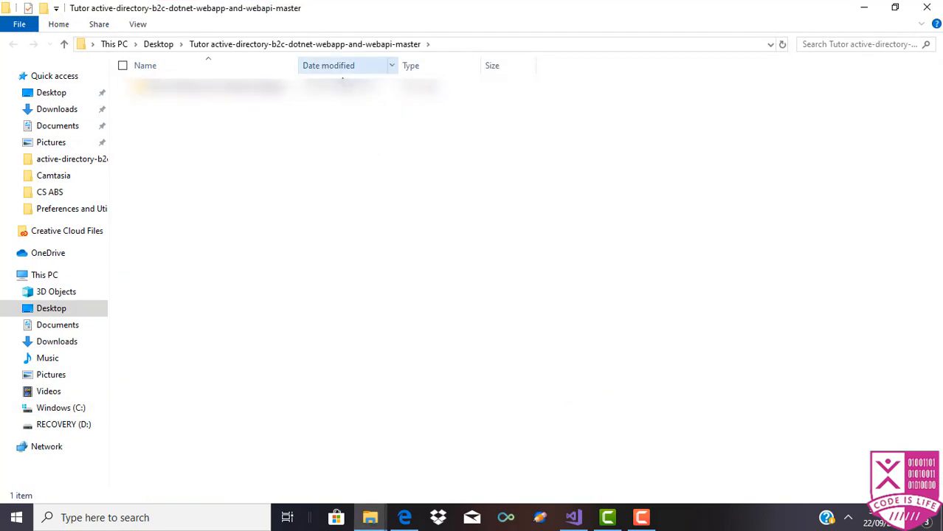
{"action": "double_click", "coordinate": [347, 87]}
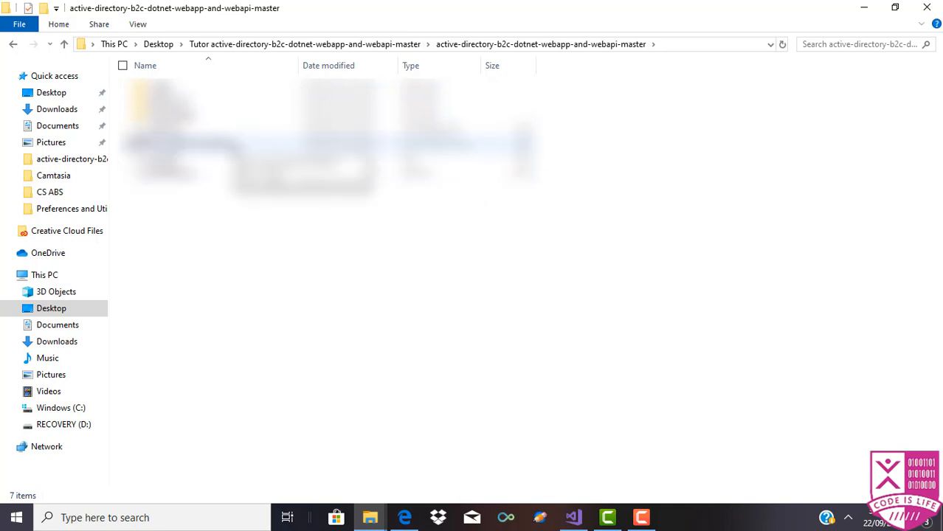
{"action": "left_click", "coordinate": [236, 143]}
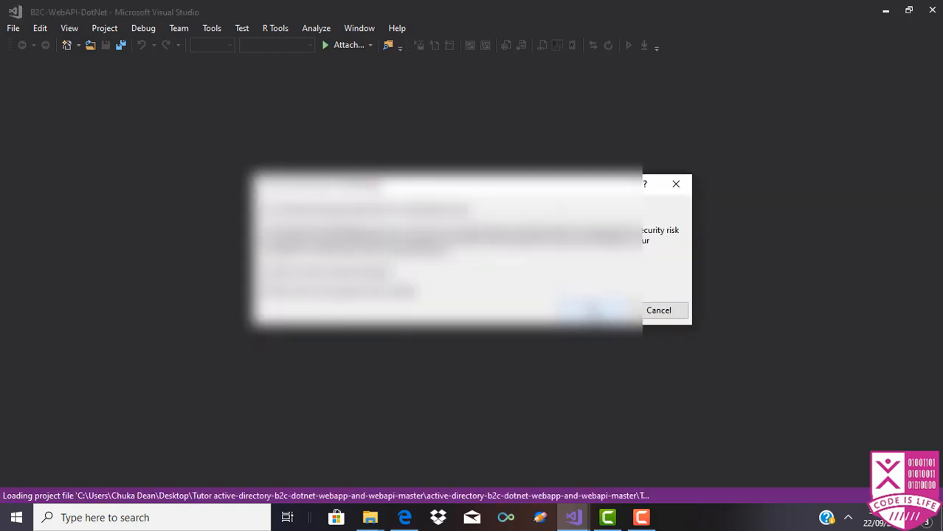
Step: Accept the project security warnings so TaskService and TaskWebApp load
{"action": "left_click", "coordinate": [594, 310]}
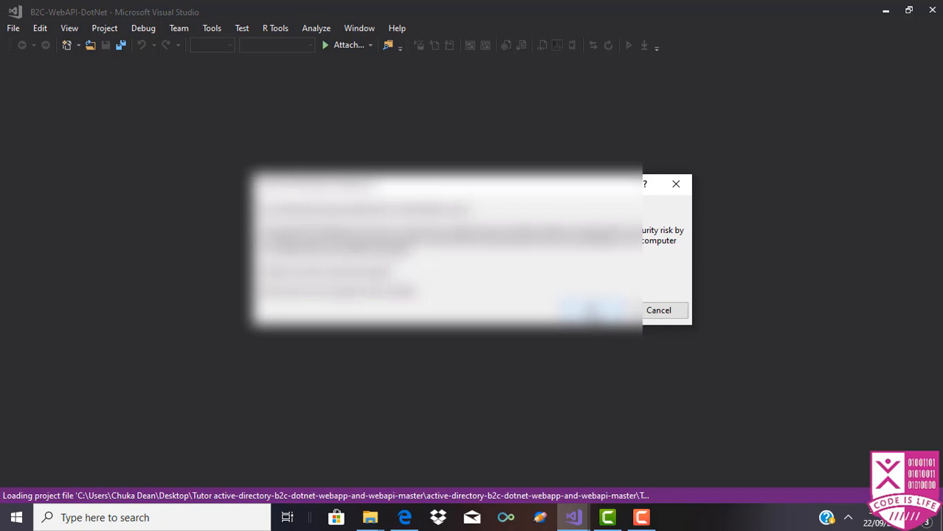
{"action": "left_click", "coordinate": [590, 313]}
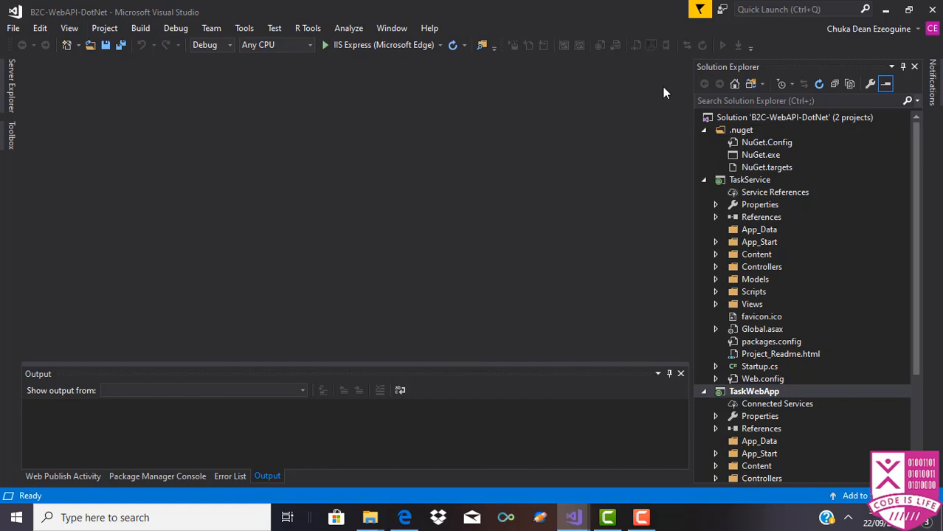
Step: Use multiple startup projects for the solution, with TaskService and TaskWebApp both set to Start
{"action": "left_click", "coordinate": [831, 121]}
{"action": "right_click", "coordinate": [831, 120]}
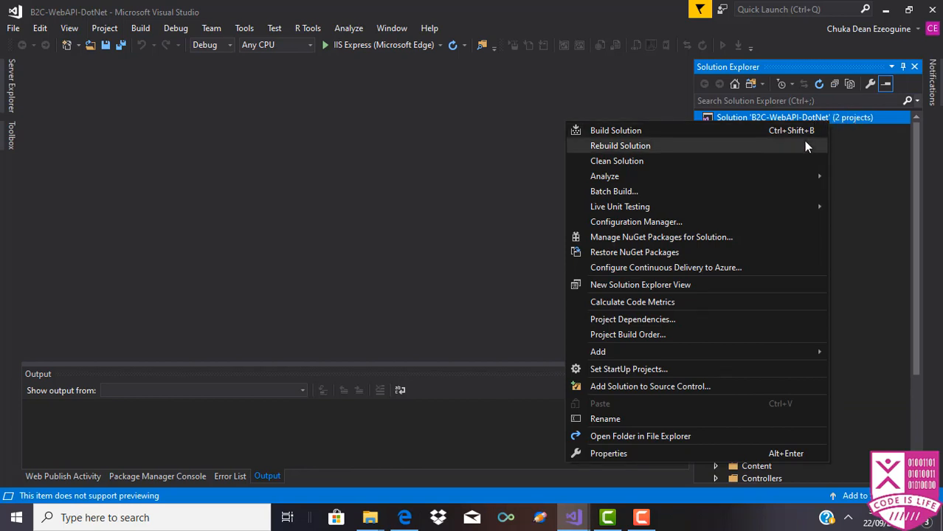
{"action": "left_click", "coordinate": [692, 451]}
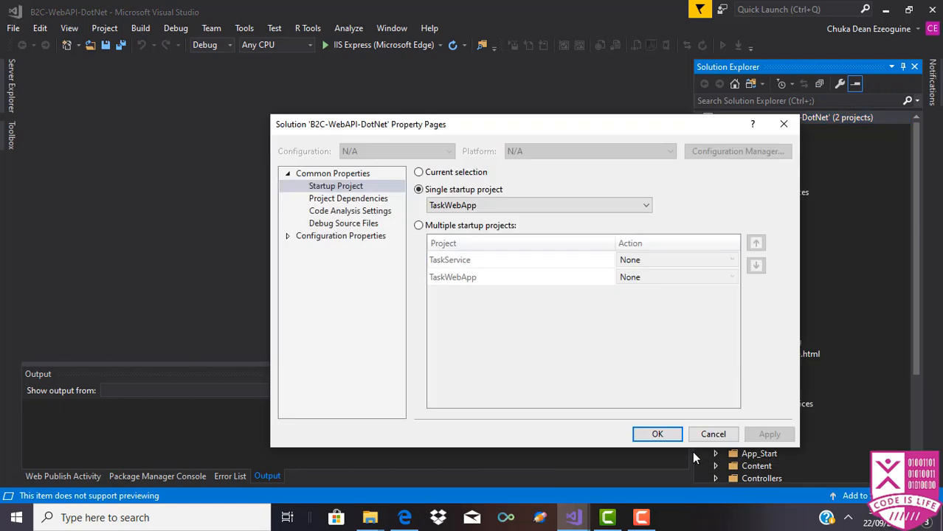
{"action": "left_click", "coordinate": [420, 226]}
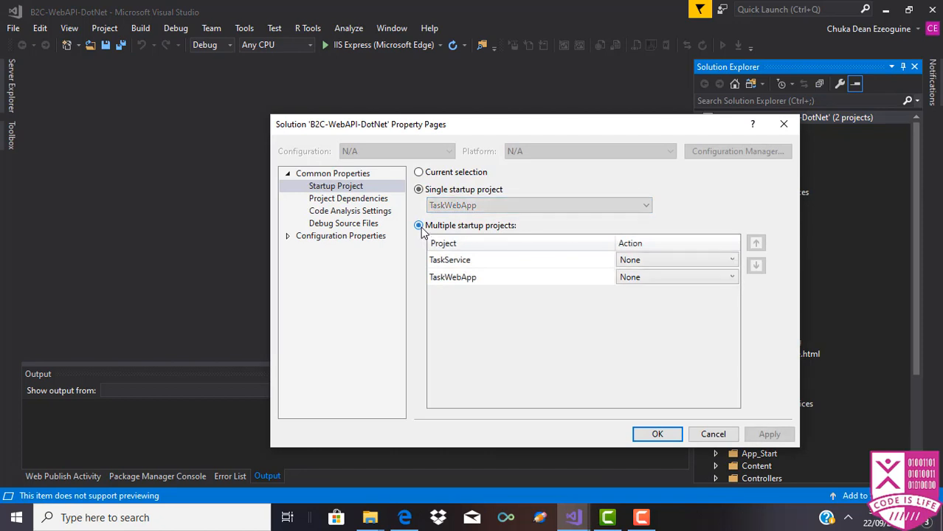
{"action": "left_click", "coordinate": [699, 263]}
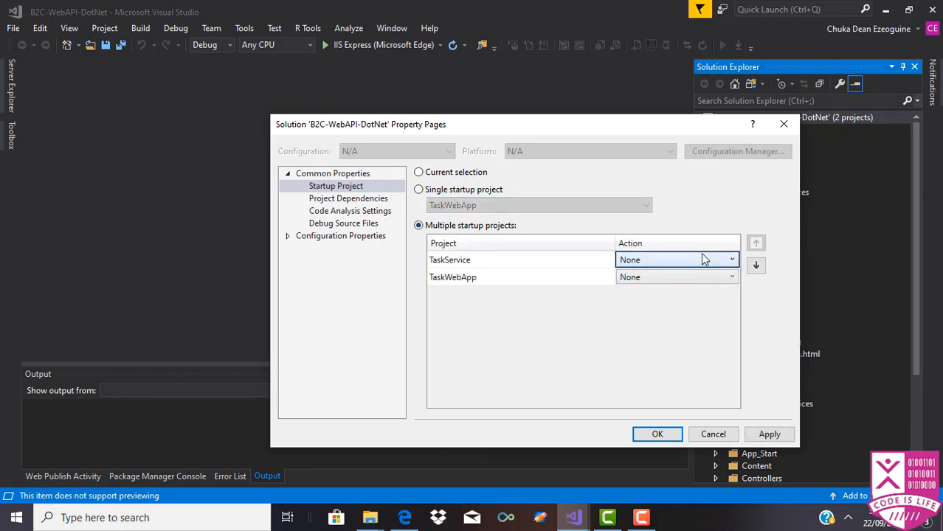
{"action": "left_click", "coordinate": [731, 260]}
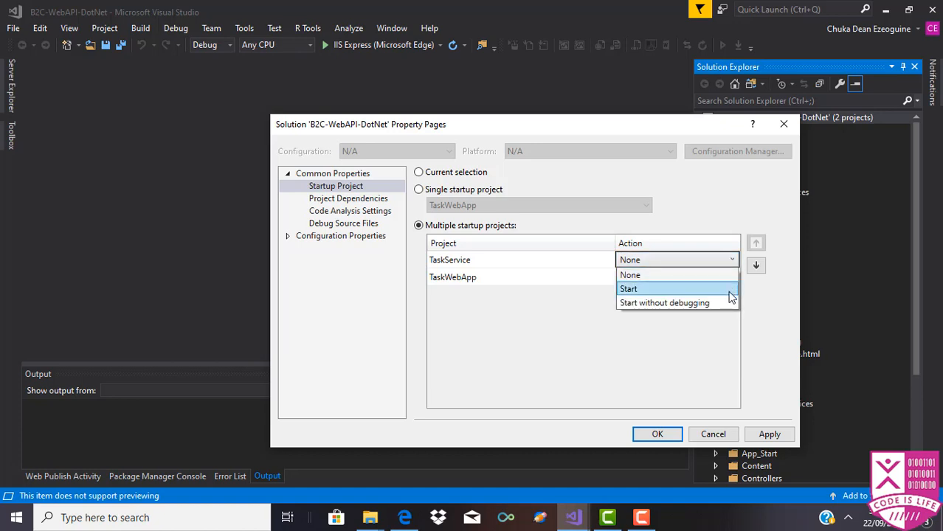
{"action": "left_click", "coordinate": [730, 289]}
{"action": "left_click", "coordinate": [723, 276]}
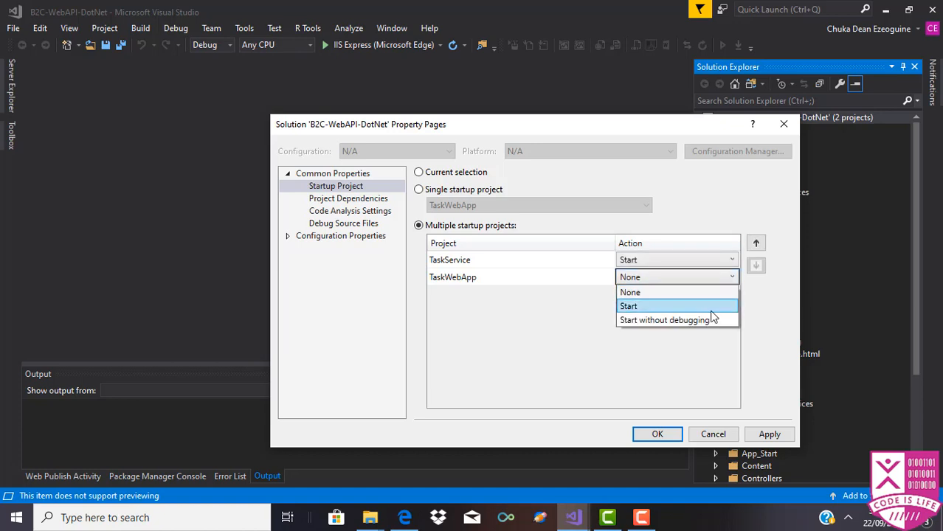
{"action": "left_click", "coordinate": [663, 306]}
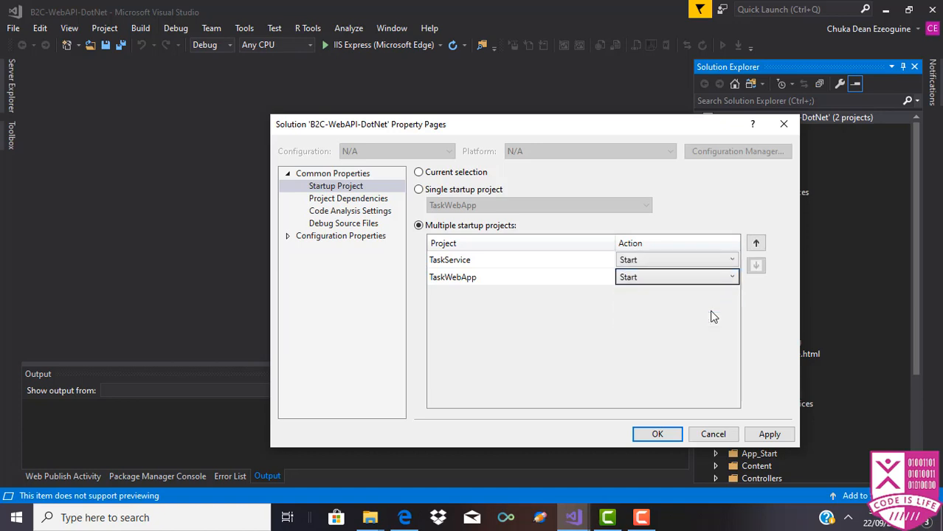
{"action": "left_click", "coordinate": [767, 434]}
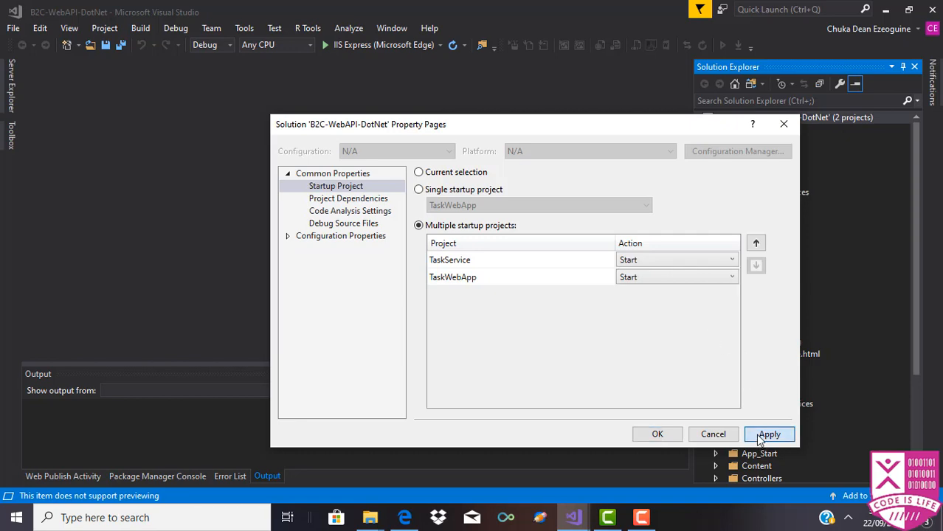
{"action": "left_click", "coordinate": [657, 435]}
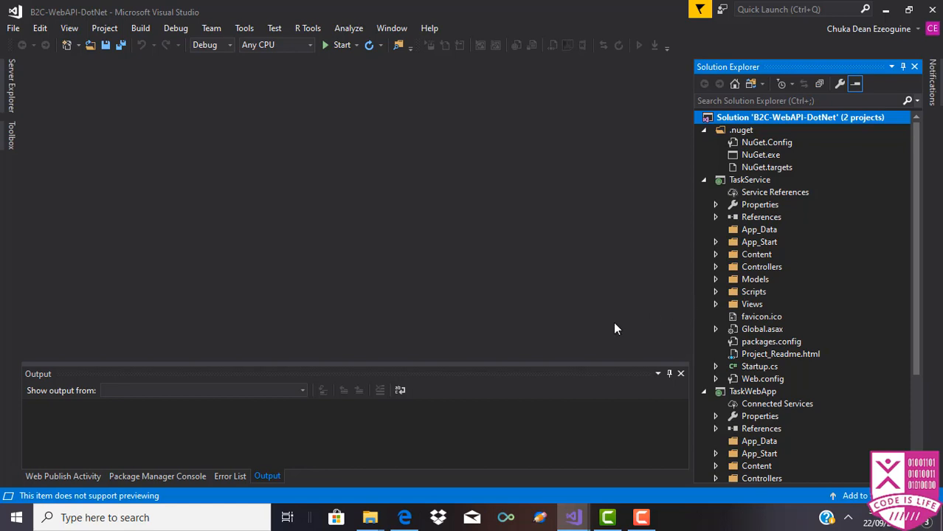
Step: Build the solution, review the Error List, and show the Package Manager Console's restore error
{"action": "right_click", "coordinate": [720, 120]}
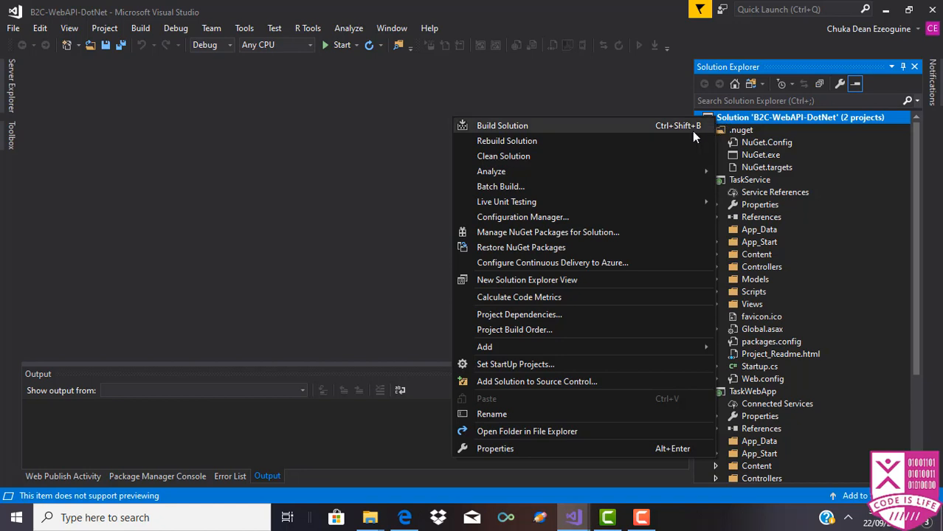
{"action": "left_click", "coordinate": [692, 130]}
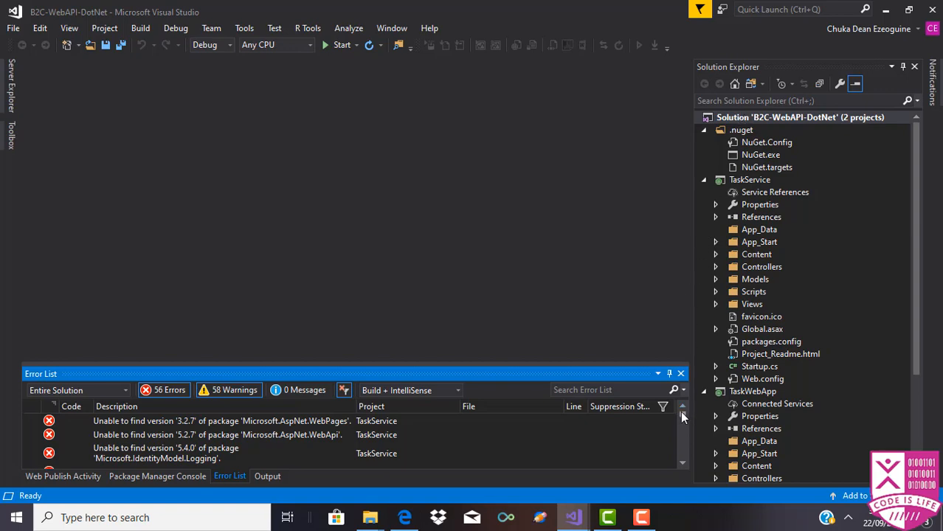
{"action": "left_click_drag", "start_coordinate": [681, 414], "coordinate": [692, 338]}
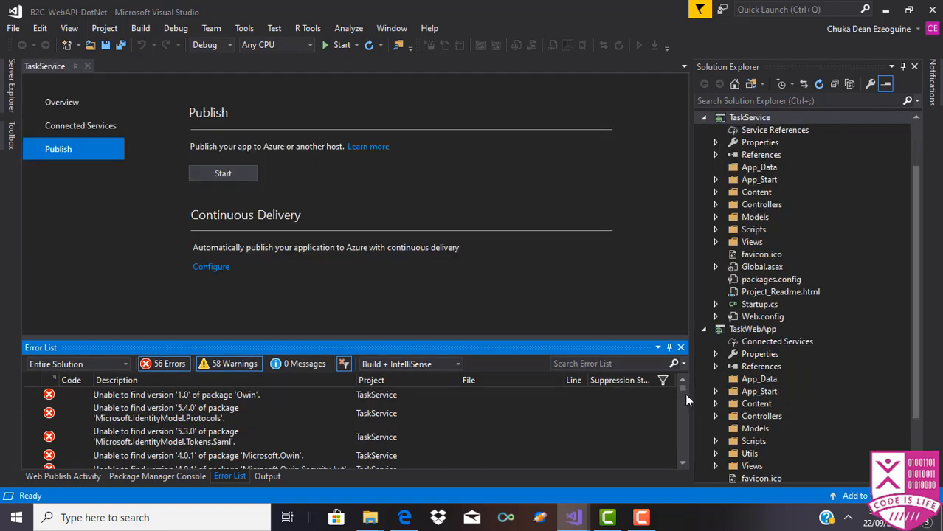
{"action": "left_click_drag", "start_coordinate": [682, 384], "coordinate": [681, 389]}
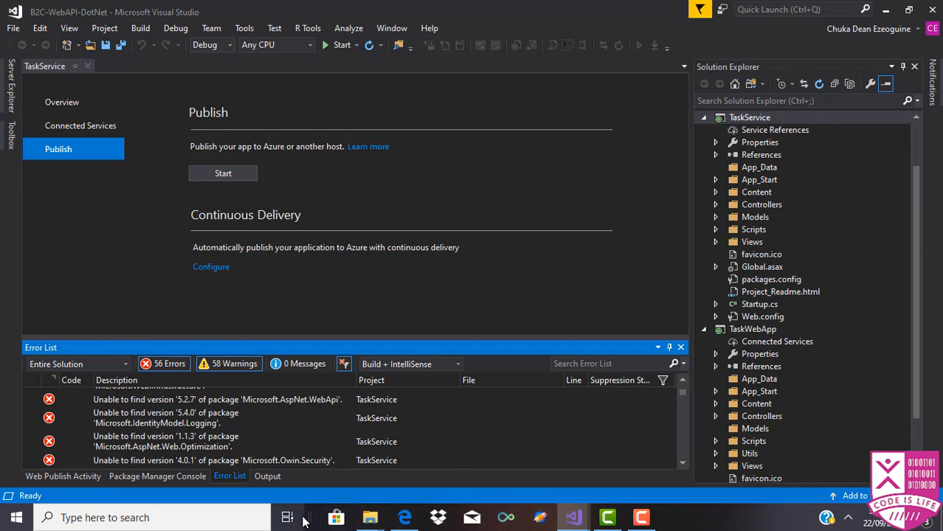
{"action": "left_click", "coordinate": [169, 479]}
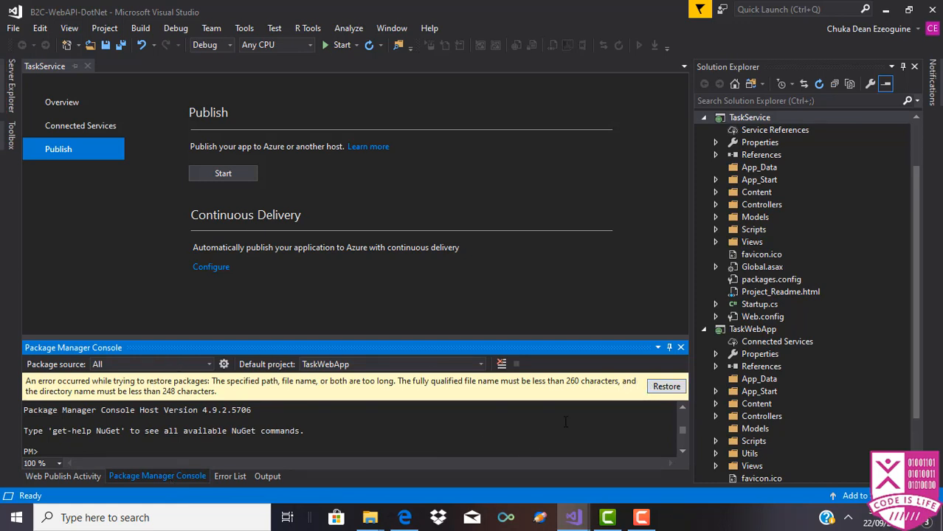
Step: Try restoring the missing NuGet packages and make the Package Manager Console taller
{"action": "left_click", "coordinate": [668, 391]}
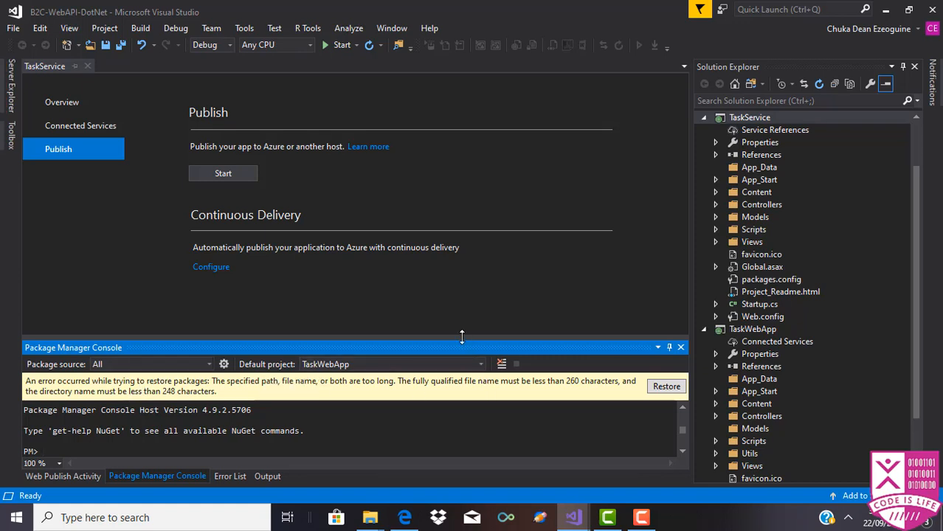
{"action": "left_click_drag", "start_coordinate": [462, 337], "coordinate": [438, 318]}
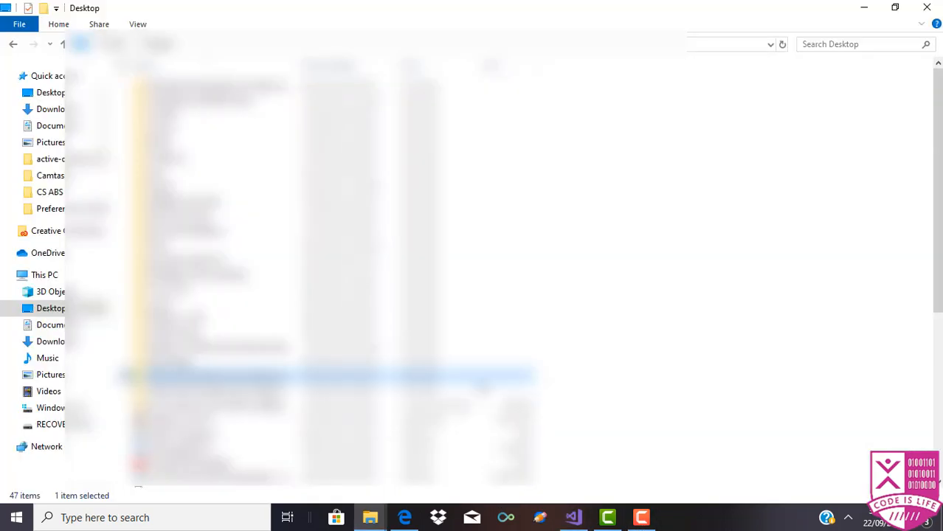
Step: Rename the Desktop folder holding the extracted repository to 'Taskweb'
{"action": "right_click", "coordinate": [483, 384]}
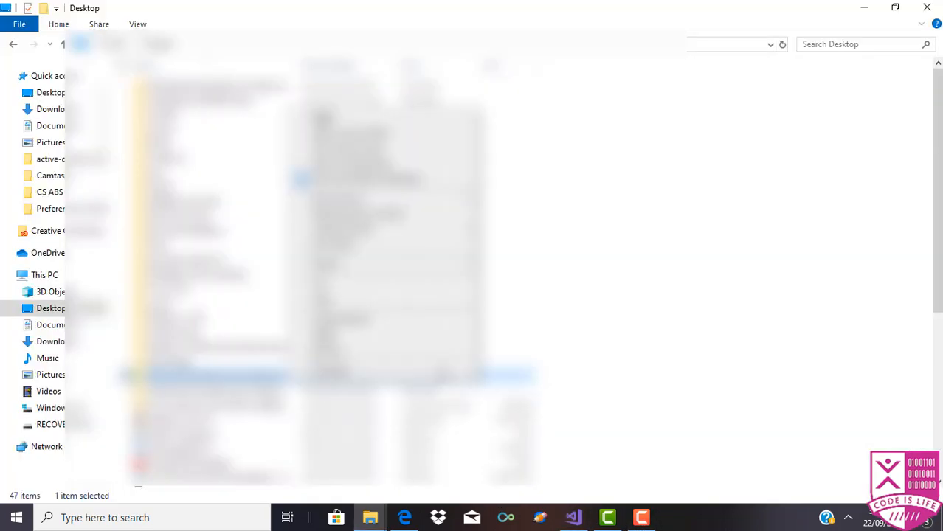
{"action": "left_click", "coordinate": [363, 353]}
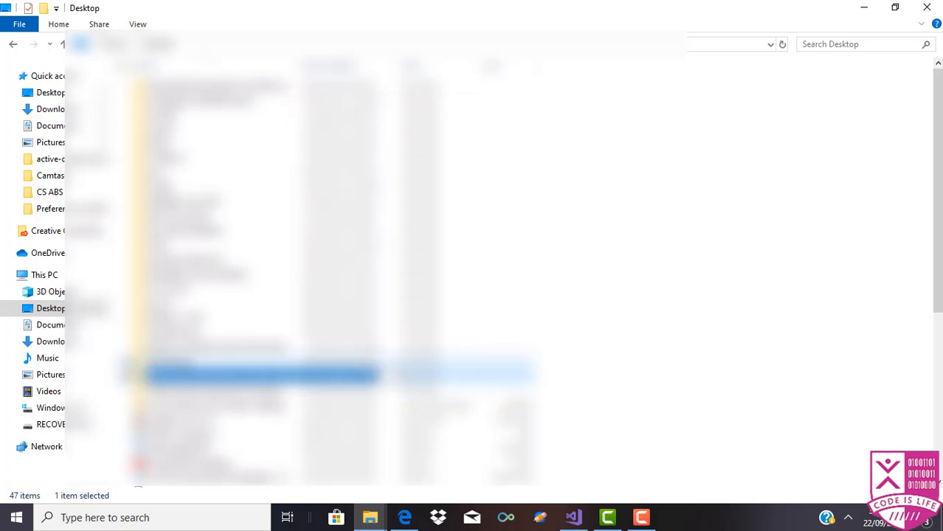
{"action": "key", "text": "BackSpace"}
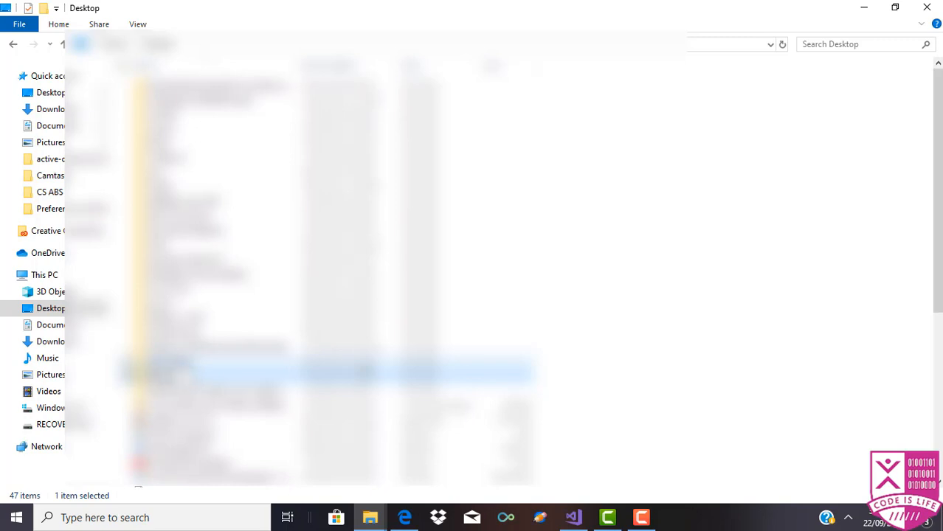
{"action": "type", "text": "e"}
{"action": "key", "text": "Return"}
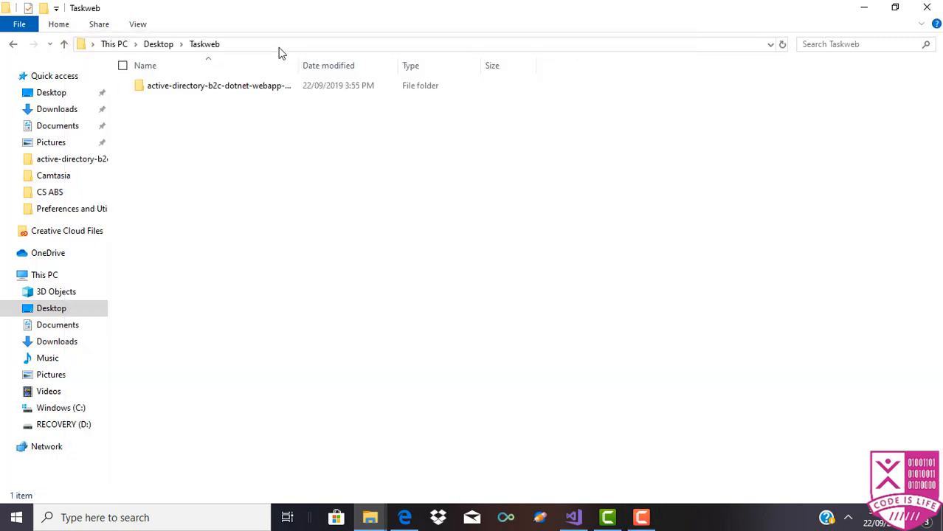
Step: Open B2C-WebAPI-DotNet.sln from the repository folder inside Taskweb
{"action": "double_click", "coordinate": [289, 87]}
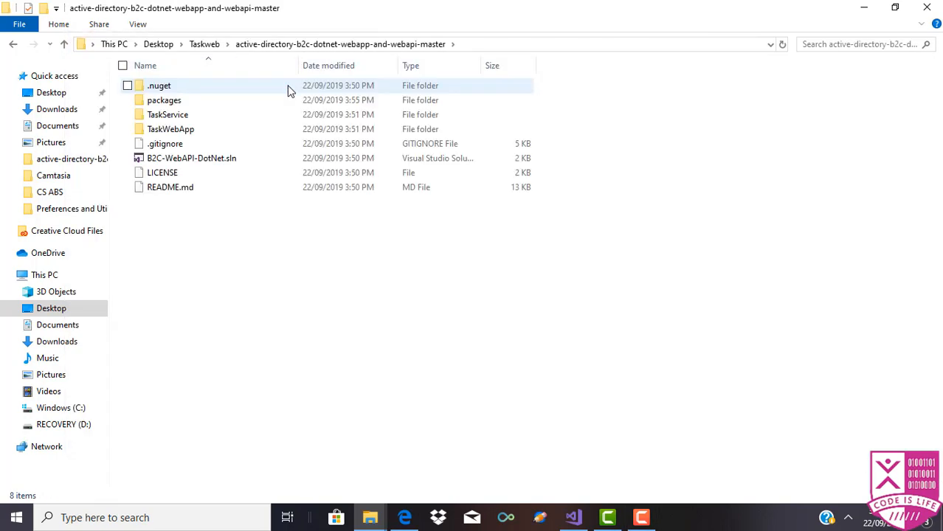
{"action": "left_click", "coordinate": [268, 163]}
{"action": "double_click", "coordinate": [268, 162]}
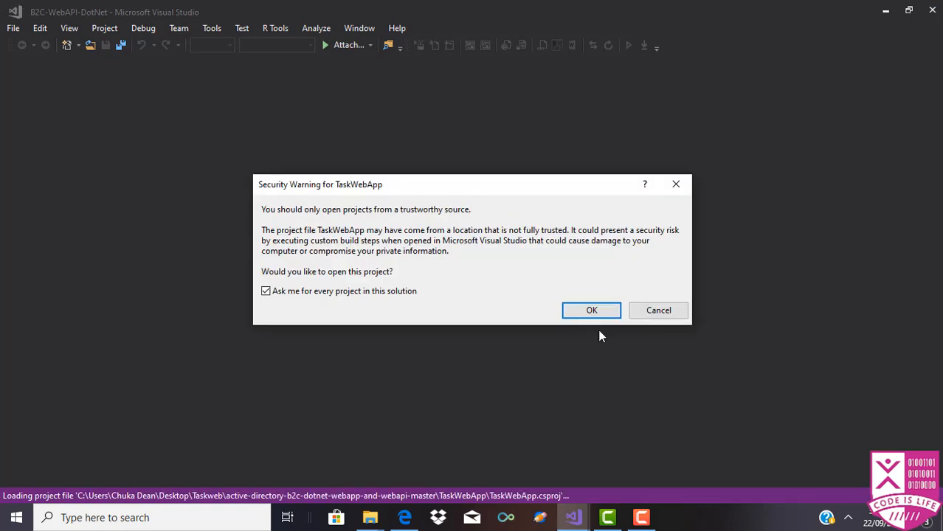
Step: Trust the TaskWebApp and TaskService projects, restore the missing NuGet packages, and select the solution
{"action": "left_click", "coordinate": [587, 318]}
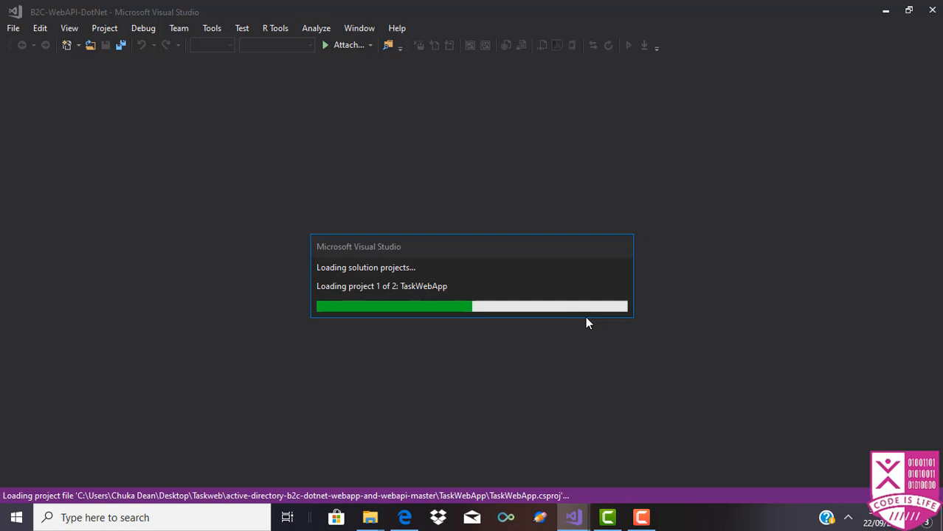
{"action": "left_click", "coordinate": [580, 314]}
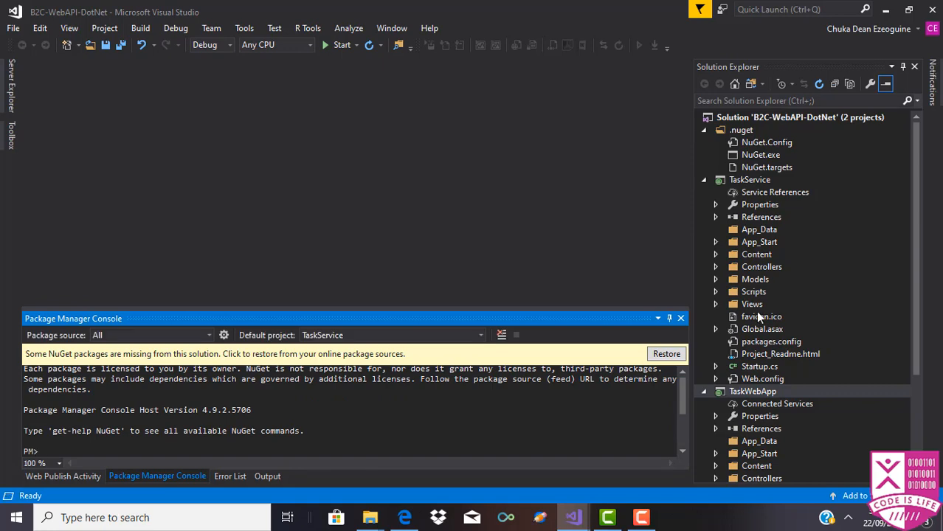
{"action": "left_click", "coordinate": [656, 357]}
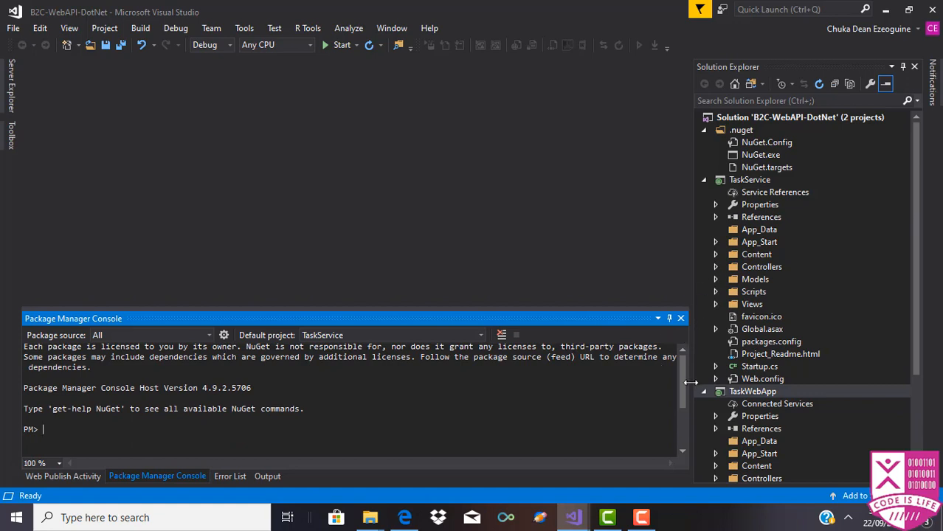
{"action": "left_click", "coordinate": [725, 118]}
{"action": "right_click", "coordinate": [726, 120]}
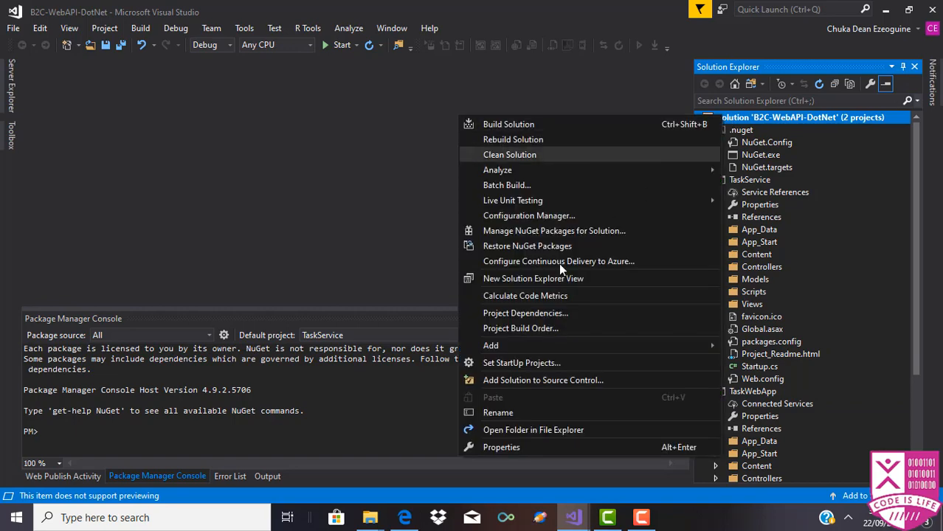
{"action": "left_click", "coordinate": [502, 447]}
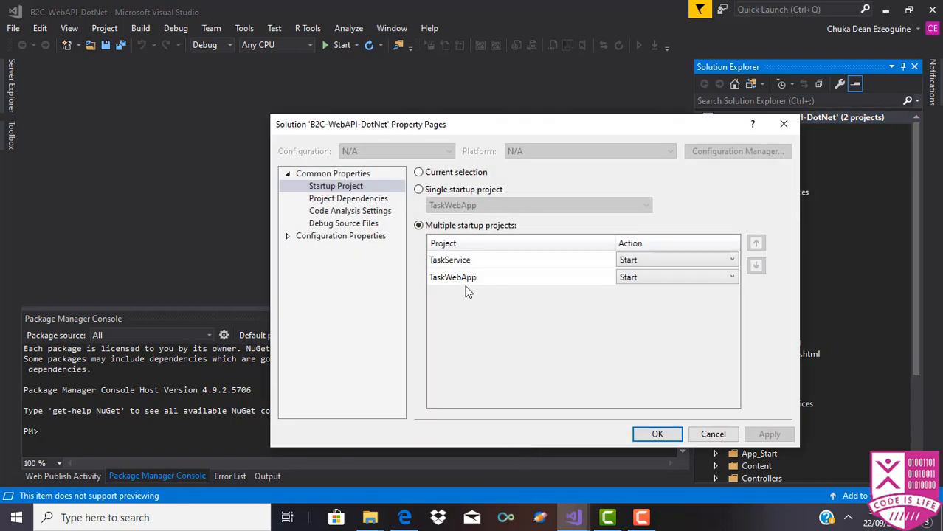
{"action": "left_click", "coordinate": [663, 436]}
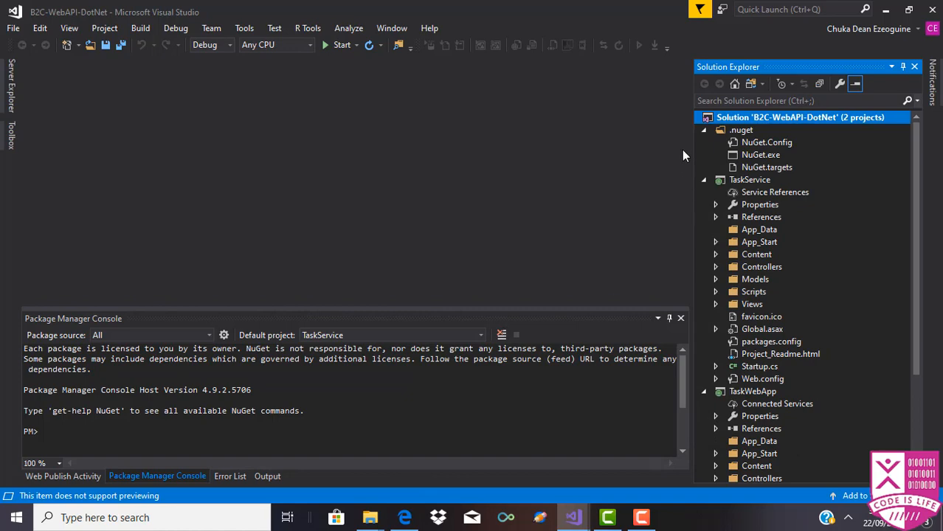
Step: Build the whole solution so both projects succeed, then check the available build platforms
{"action": "right_click", "coordinate": [707, 113]}
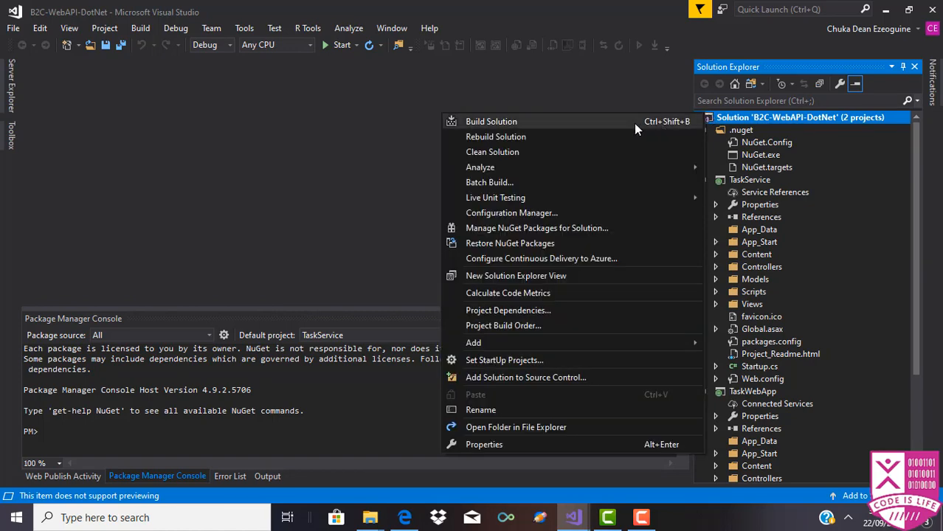
{"action": "left_click", "coordinate": [633, 121]}
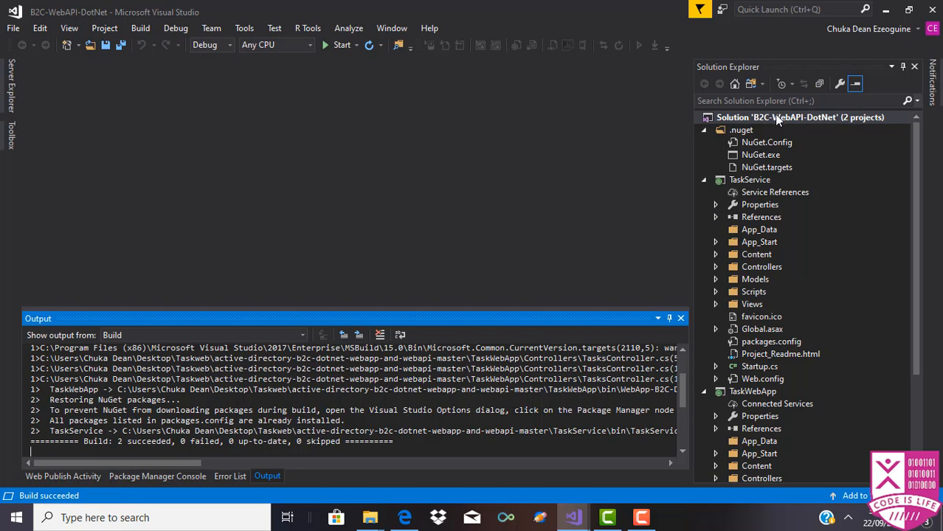
{"action": "left_click", "coordinate": [304, 44]}
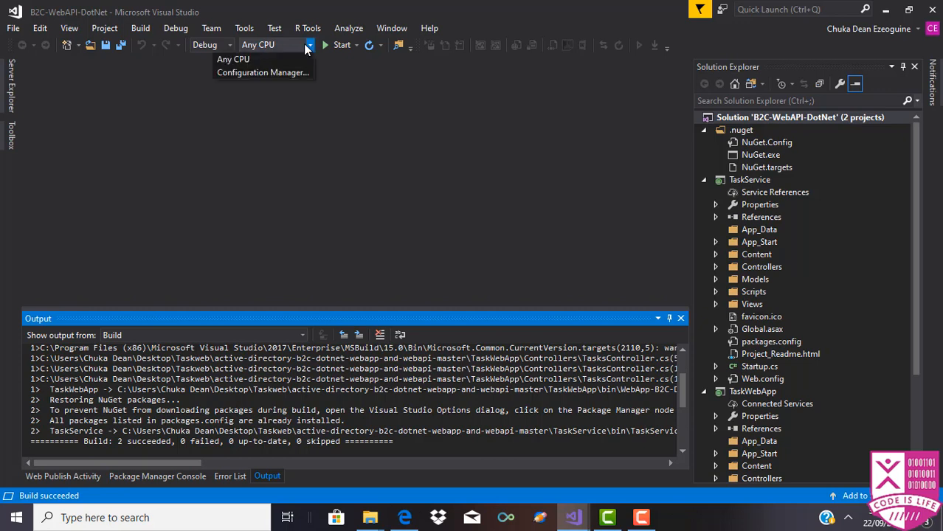
Step: Leave the platform unchanged and start debugging so TaskWebApp opens at localhost:44316
{"action": "left_click", "coordinate": [431, 112]}
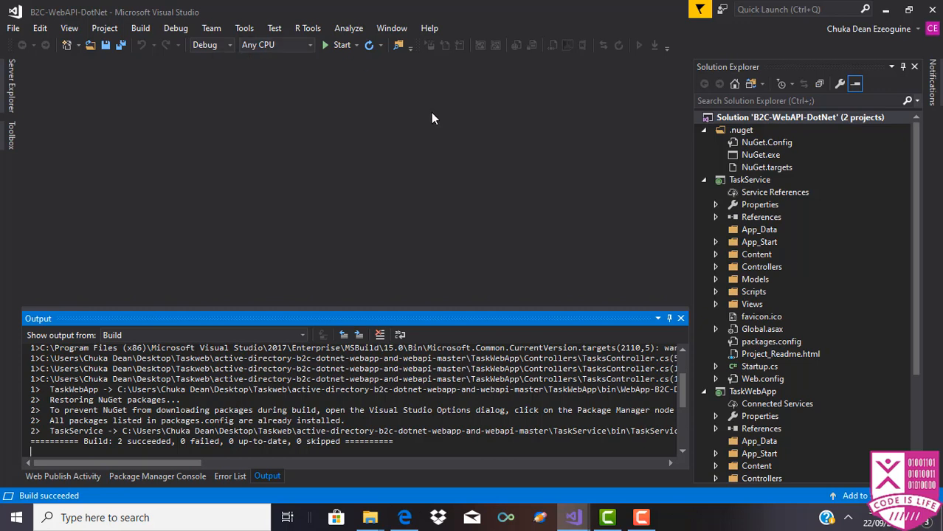
{"action": "left_click", "coordinate": [326, 41]}
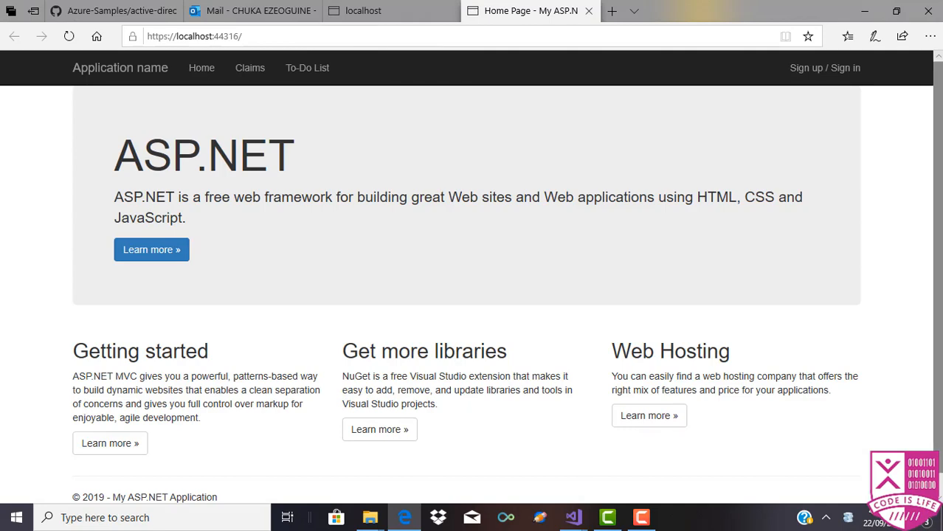
Step: Follow TaskWebApp's Sign up / Sign in link to the fabrikamb2c sign-in page
{"action": "scroll", "coordinate": [745, 151], "scroll_direction": "down", "scroll_amount": 1}
{"action": "scroll", "coordinate": [507, 282], "scroll_direction": "up", "scroll_amount": 1}
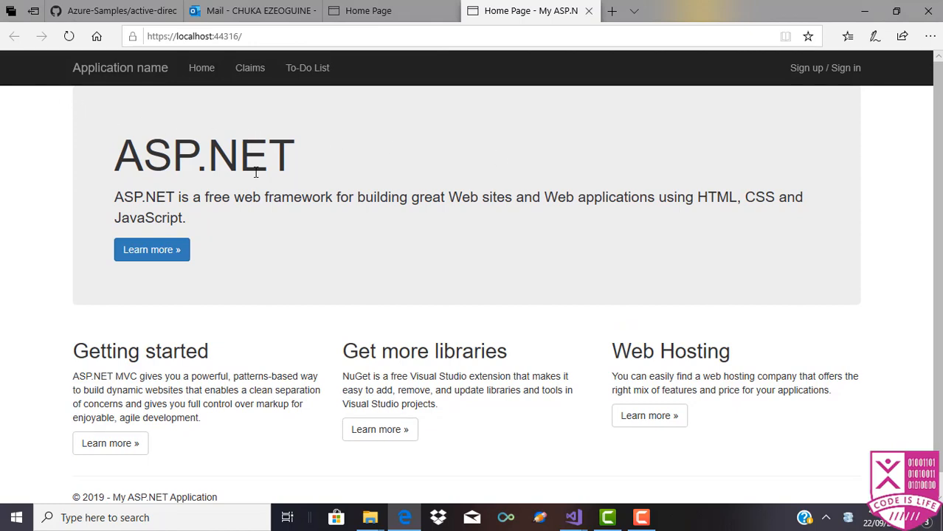
{"action": "left_click", "coordinate": [852, 74]}
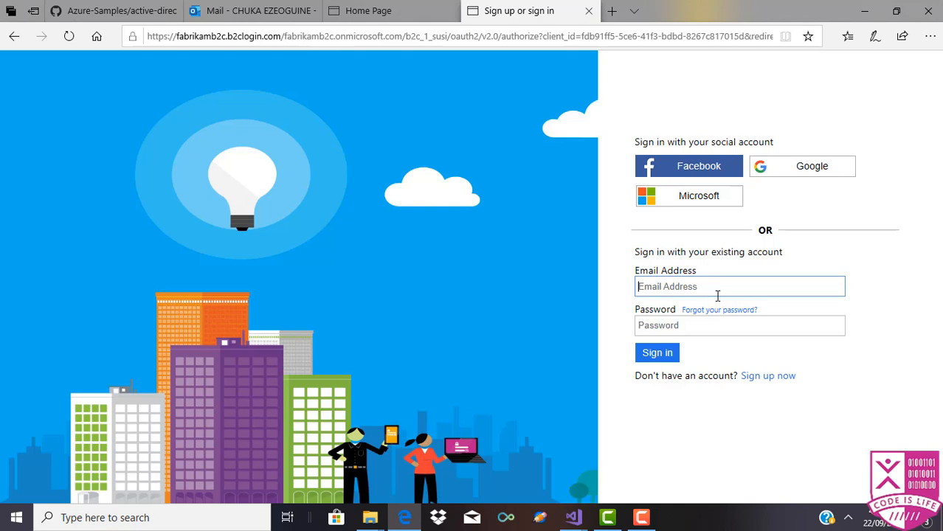
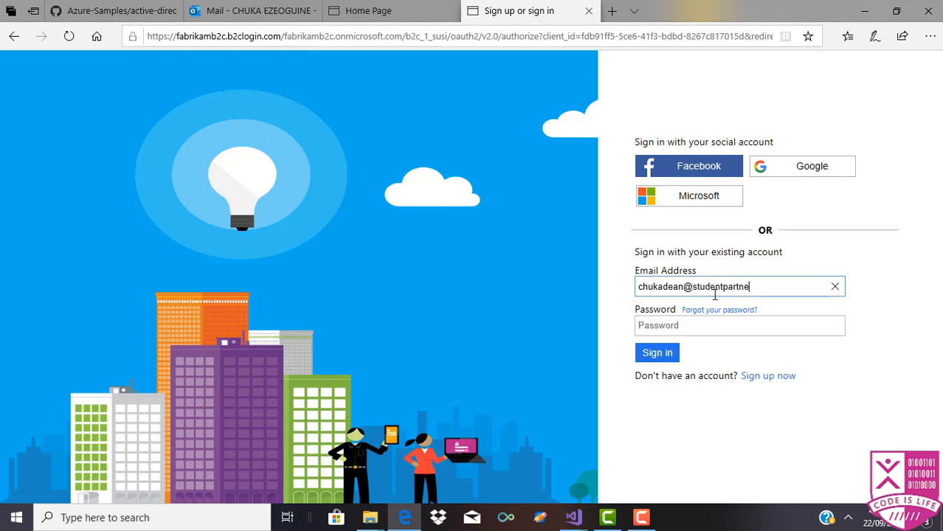
Step: Try signing in with the account's email and password, then choose Sign up now when not found
{"action": "left_click", "coordinate": [706, 329]}
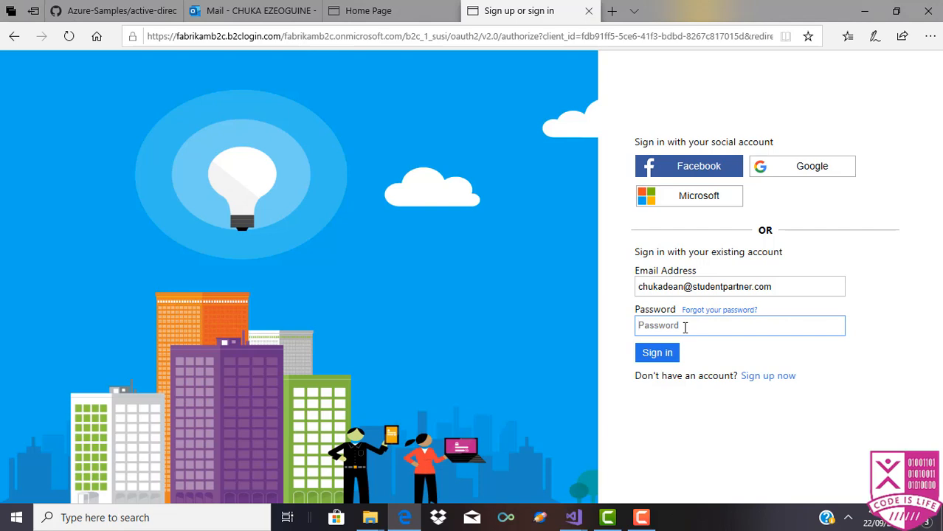
{"action": "type", "text": "*************"}
{"action": "left_click", "coordinate": [655, 356]}
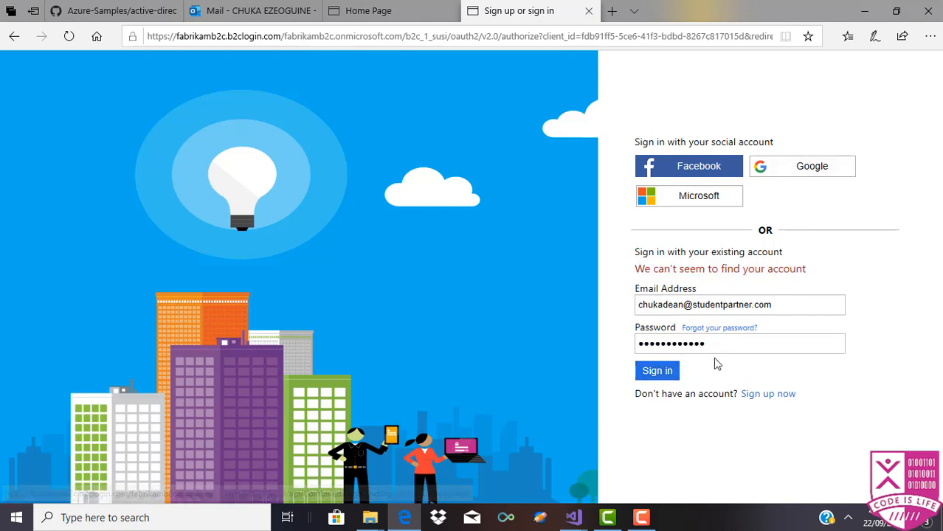
{"action": "left_click", "coordinate": [768, 395]}
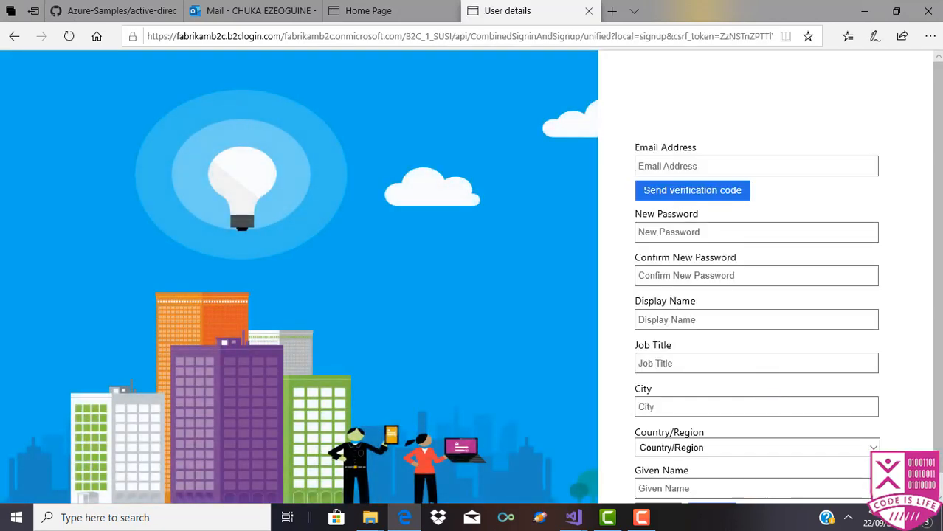
Step: Enter the sign-up email address and request a verification code for it
{"action": "scroll", "coordinate": [926, 305], "scroll_direction": "down", "scroll_amount": 2}
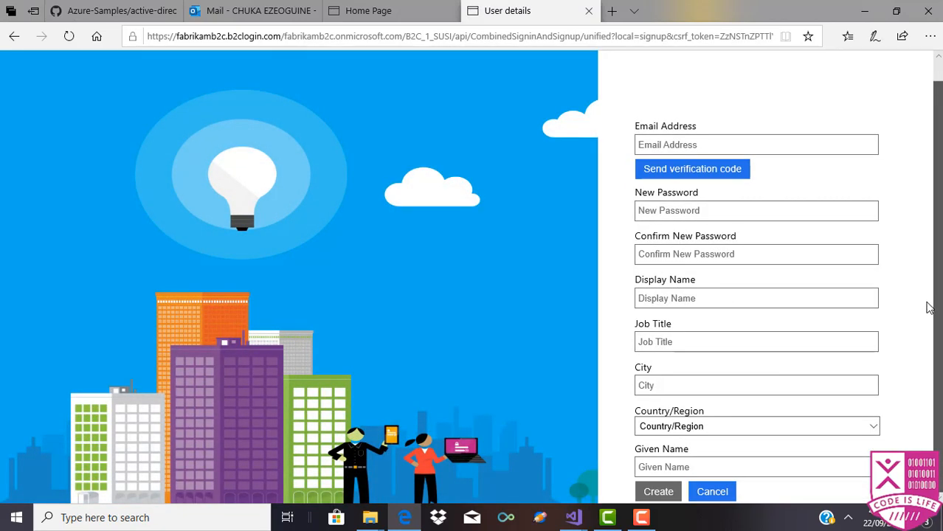
{"action": "left_click", "coordinate": [787, 147]}
{"action": "type", "text": "dea"}
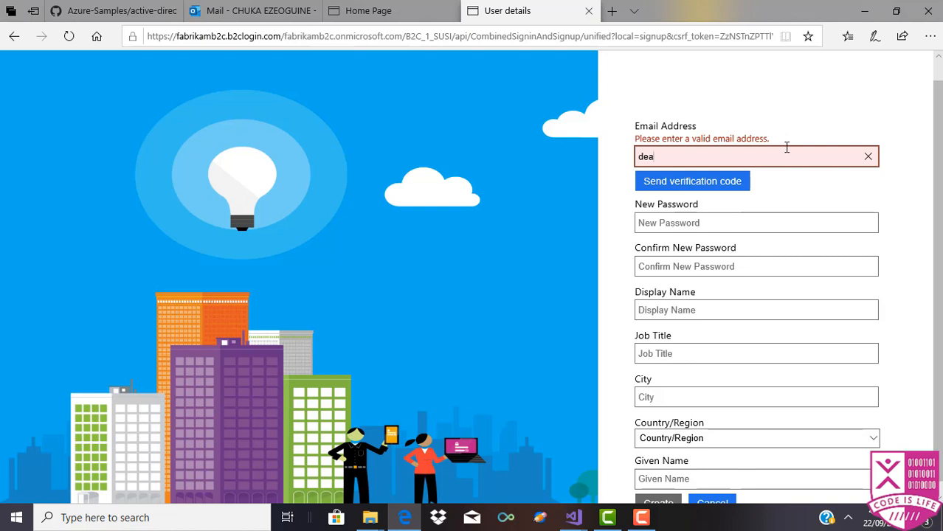
{"action": "key", "text": "BackSpace"}
{"action": "key", "text": "BackSpace"}
{"action": "key", "text": "BackSpace"}
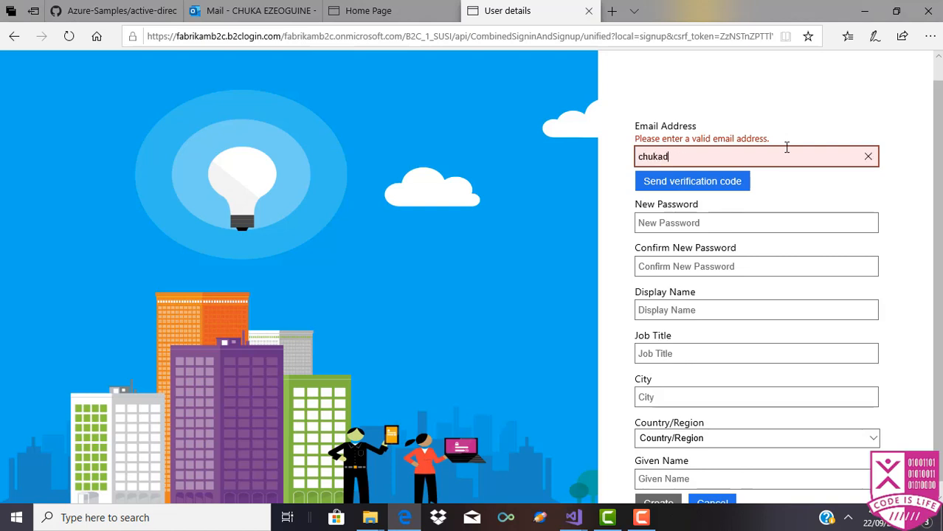
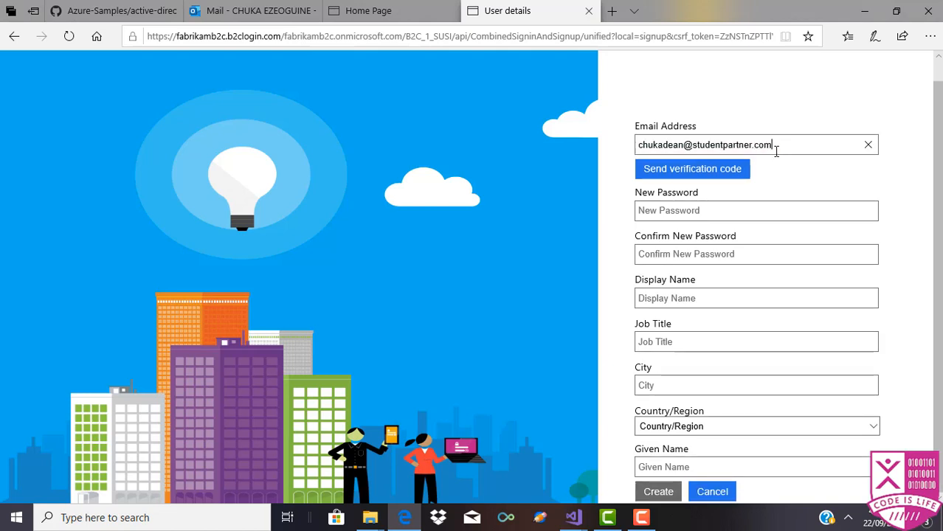
{"action": "left_click", "coordinate": [657, 177]}
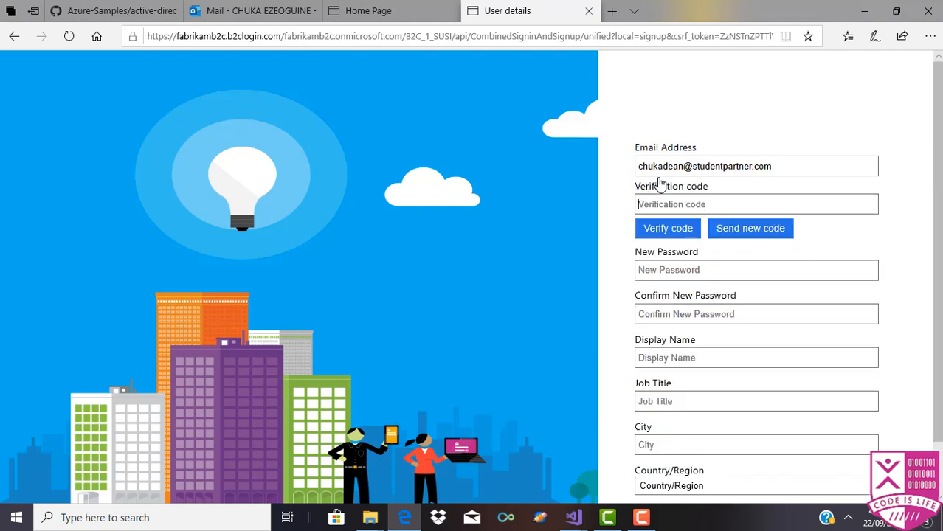
{"action": "left_click", "coordinate": [668, 204]}
{"action": "left_click_drag", "start_coordinate": [517, 36], "coordinate": [286, 35]}
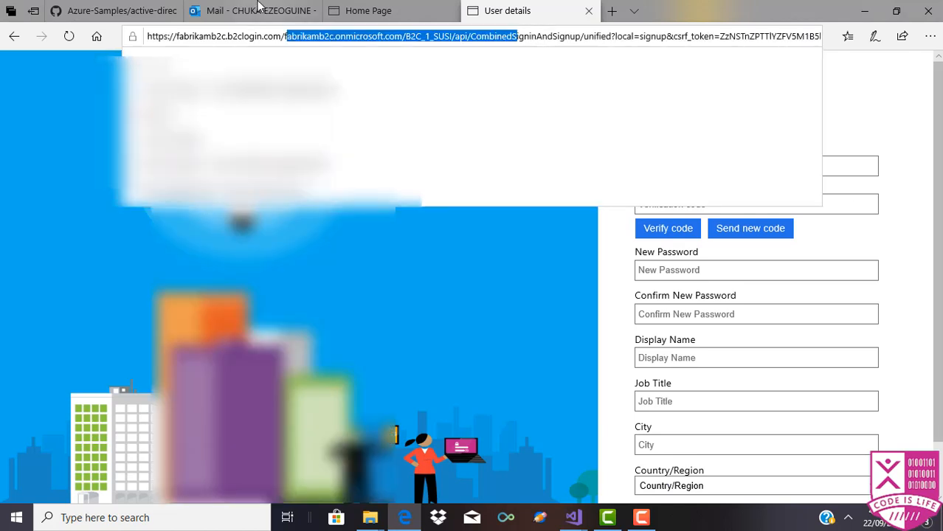
Step: Open the Azure AD B2C Demo verification email in Outlook and select the code
{"action": "left_click", "coordinate": [258, 9]}
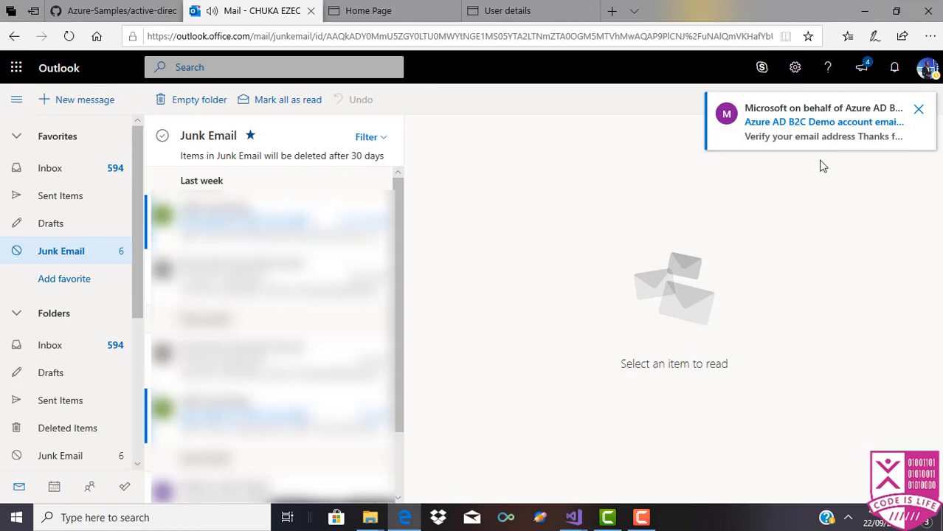
{"action": "left_click", "coordinate": [806, 125]}
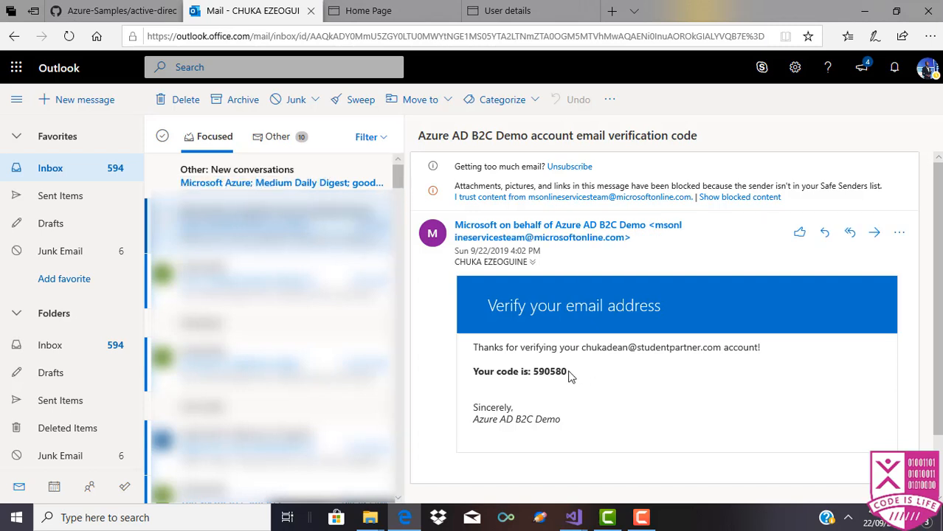
{"action": "left_click_drag", "start_coordinate": [567, 375], "coordinate": [534, 381]}
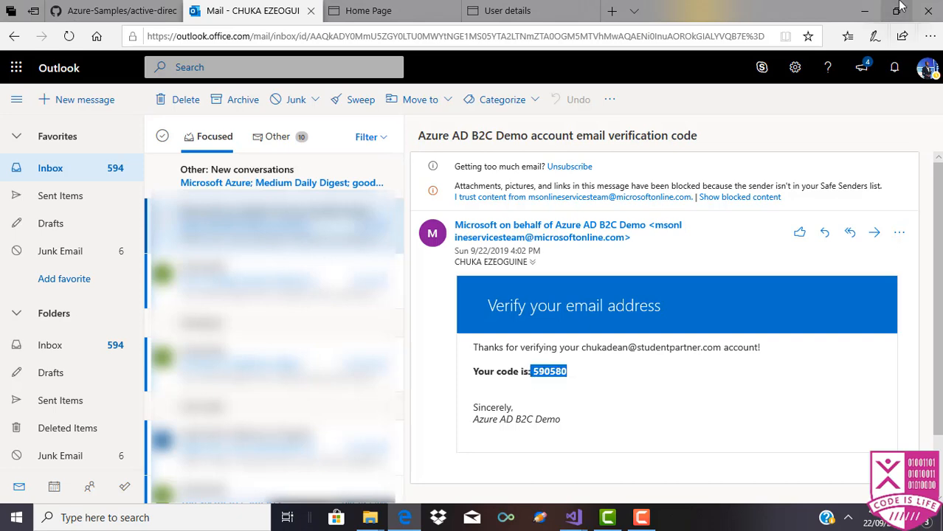
Step: Return to the browser window showing the ASP.NET page
{"action": "left_click", "coordinate": [866, 11]}
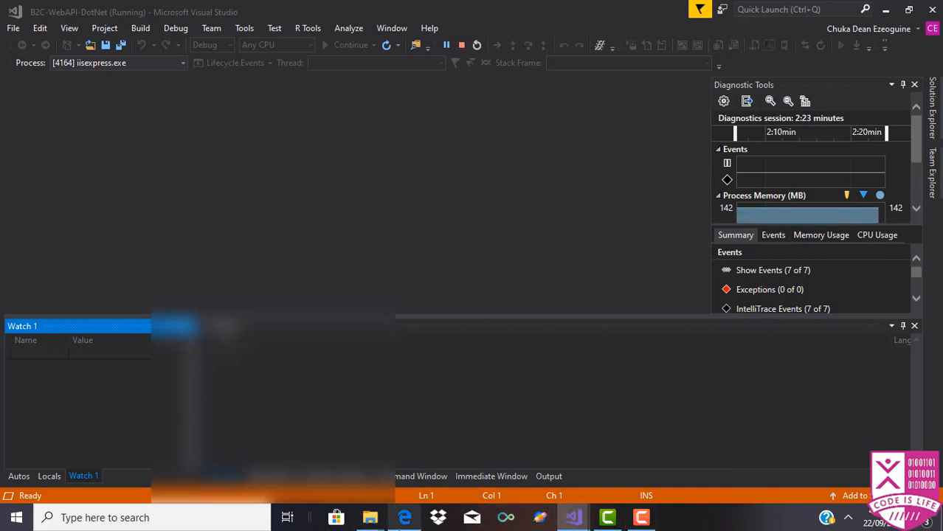
{"action": "mouse_move", "coordinate": [404, 516]}
{"action": "left_click", "coordinate": [400, 469]}
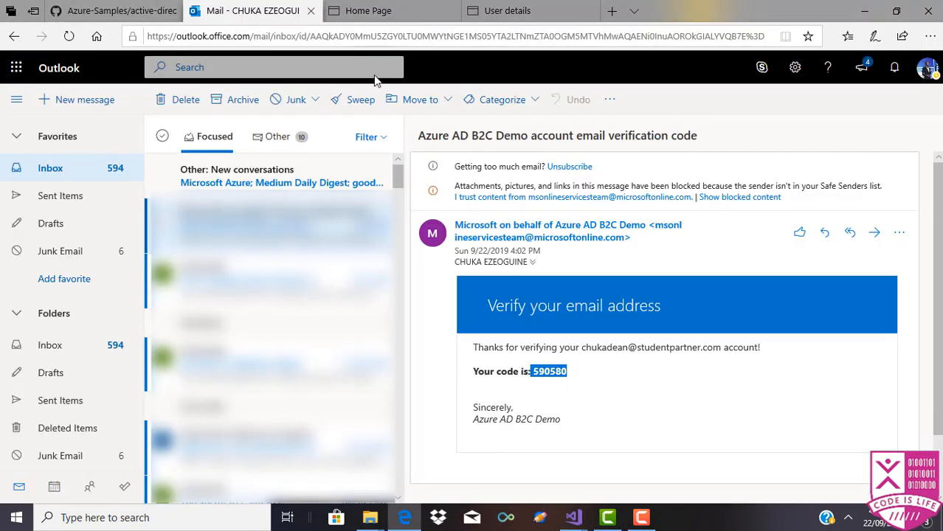
{"action": "left_click", "coordinate": [361, 10]}
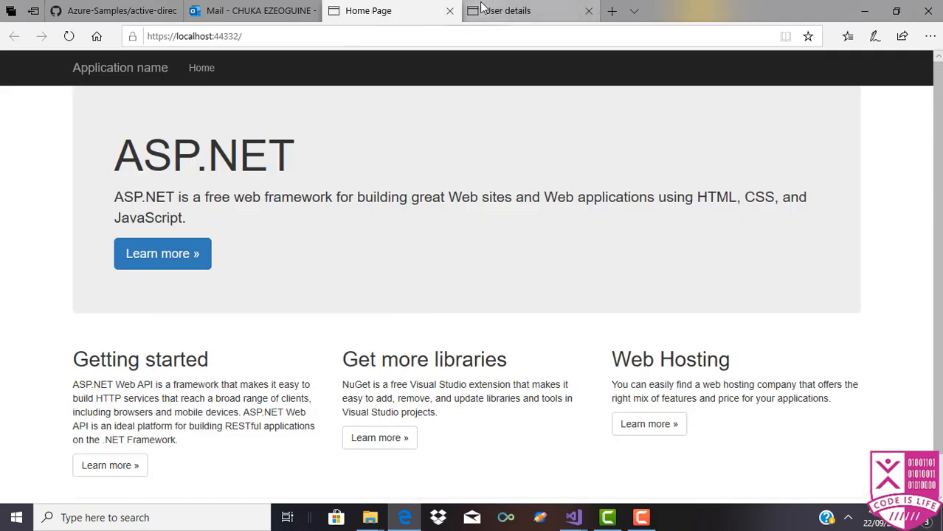
Step: Paste the emailed code into the sign-up form and verify it
{"action": "left_click", "coordinate": [480, 9]}
{"action": "left_click", "coordinate": [682, 203]}
{"action": "key", "text": "ctrl+v"}
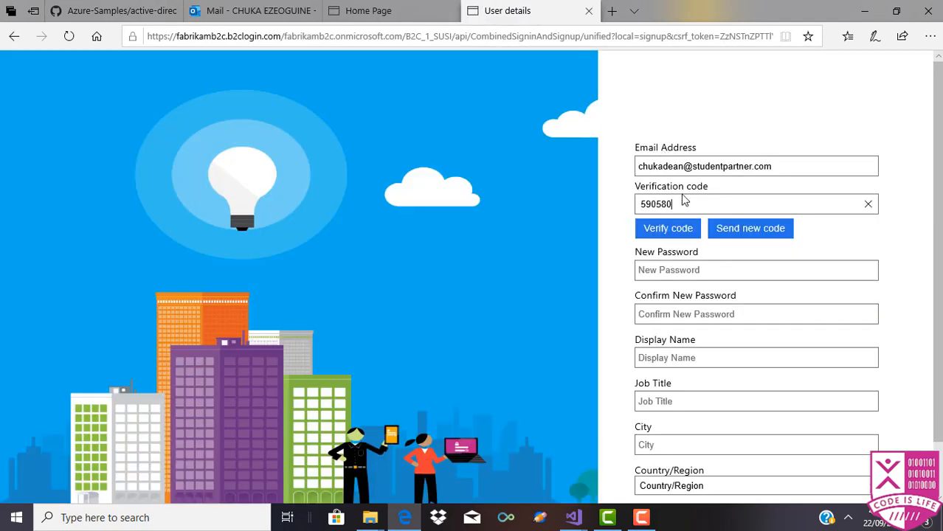
{"action": "left_click", "coordinate": [674, 228]}
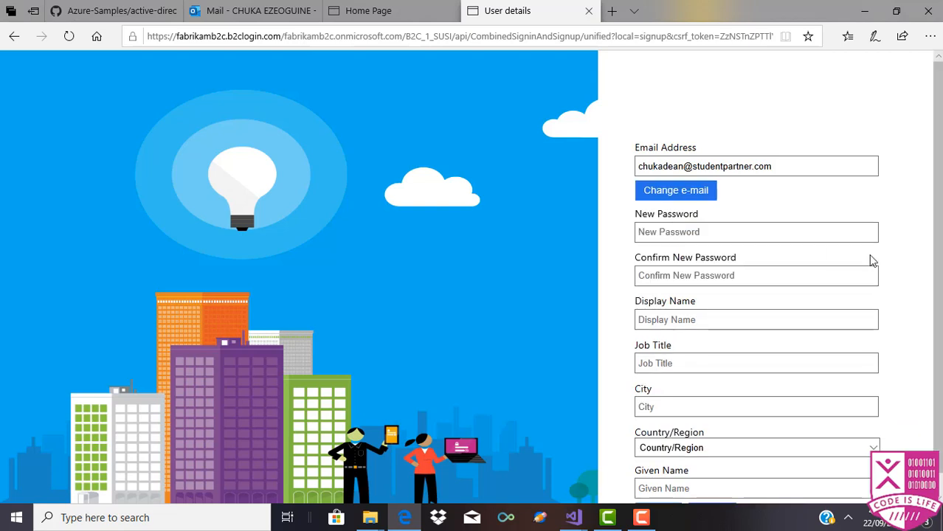
{"action": "scroll", "coordinate": [928, 378], "scroll_direction": "down", "scroll_amount": 2}
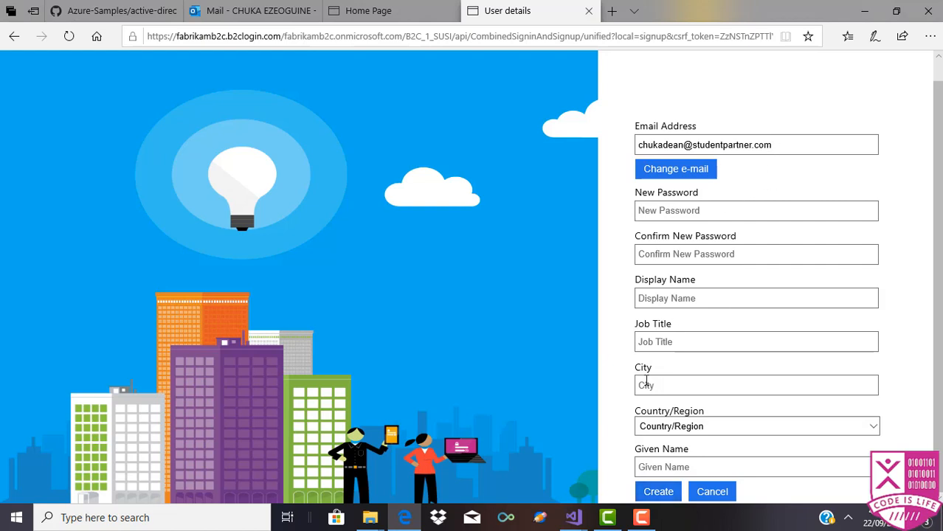
Step: Begin the new password entry and try submitting the incomplete sign-up form
{"action": "left_click", "coordinate": [775, 207]}
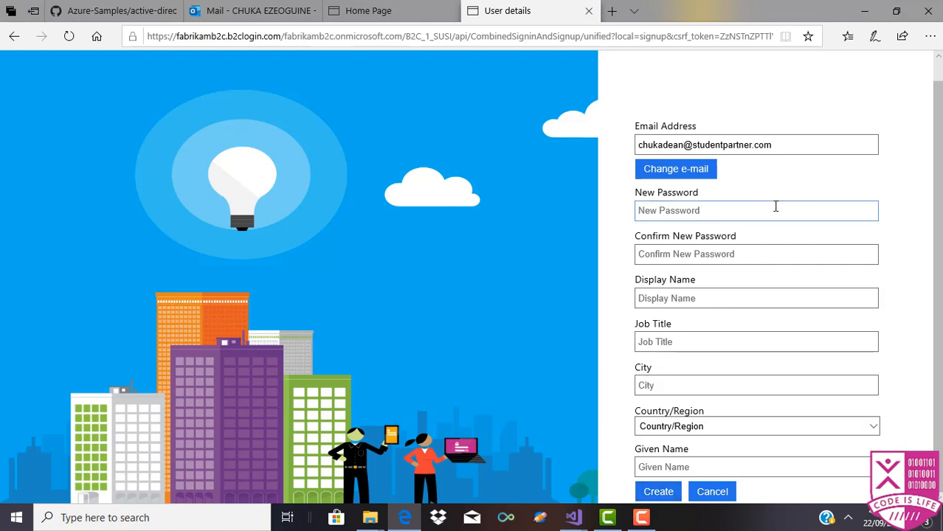
{"action": "type", "text": "P"}
{"action": "key", "text": "BackSpace"}
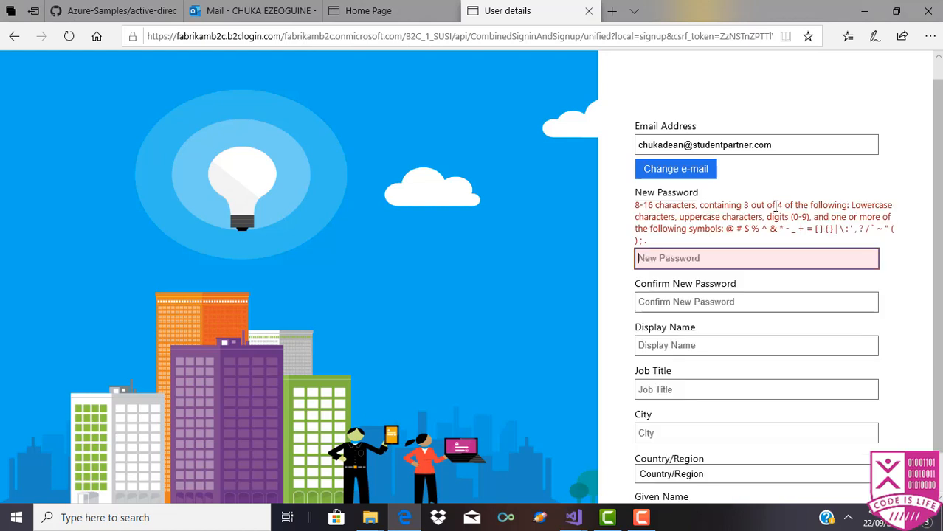
{"action": "mouse_move", "coordinate": [402, 18]}
{"action": "mouse_move", "coordinate": [243, 8]}
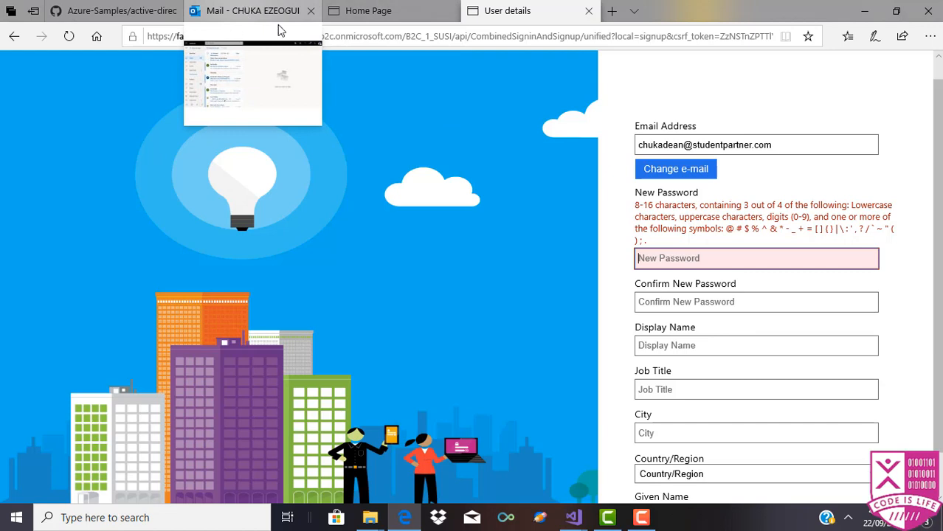
{"action": "scroll", "coordinate": [740, 243], "scroll_direction": "down", "scroll_amount": 1}
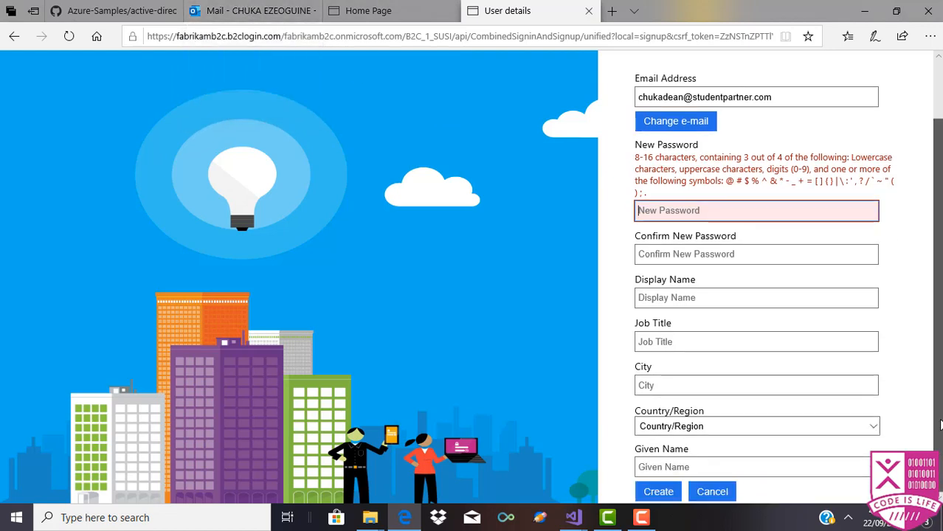
{"action": "left_click", "coordinate": [662, 495]}
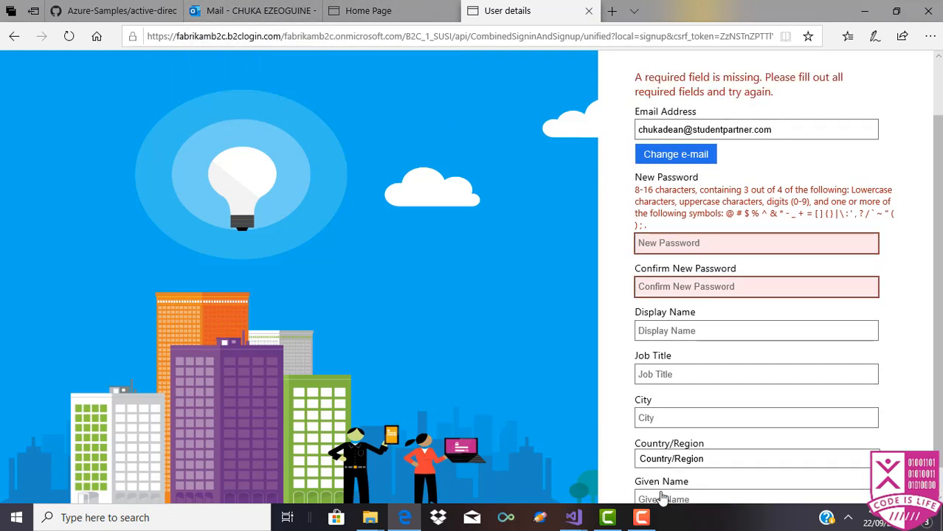
Step: Enter and confirm the new password, fill in a display name, and create the account
{"action": "left_click", "coordinate": [703, 244]}
{"action": "type", "text": "a***"}
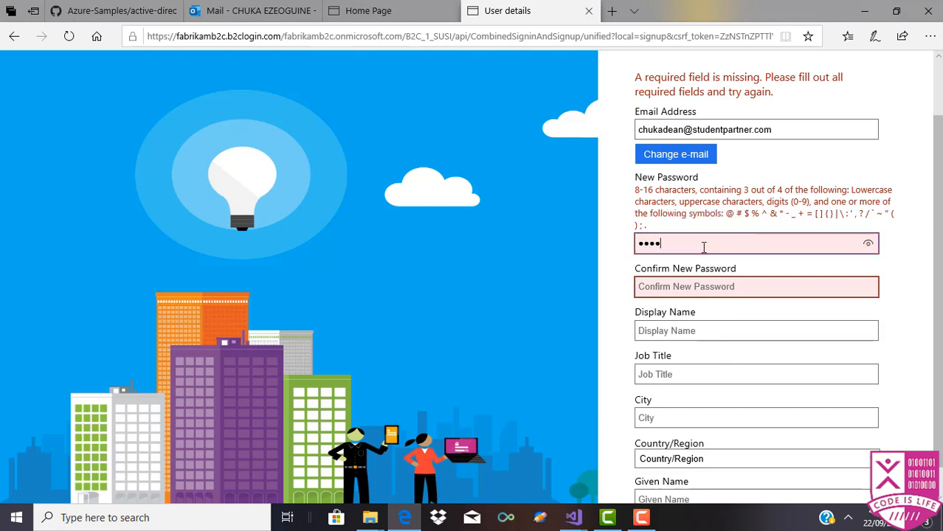
{"action": "type", "text": "********"}
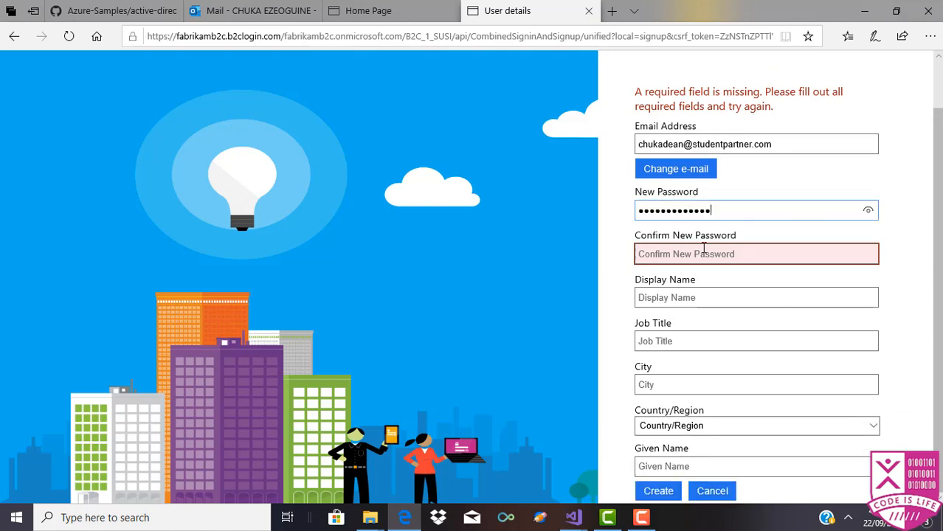
{"action": "left_click", "coordinate": [703, 249]}
{"action": "type", "text": "**"}
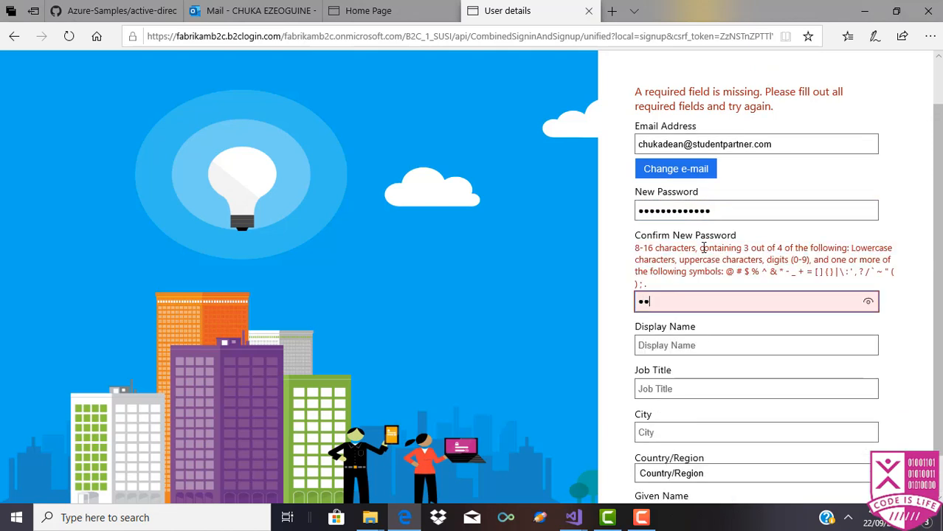
{"action": "type", "text": "************"}
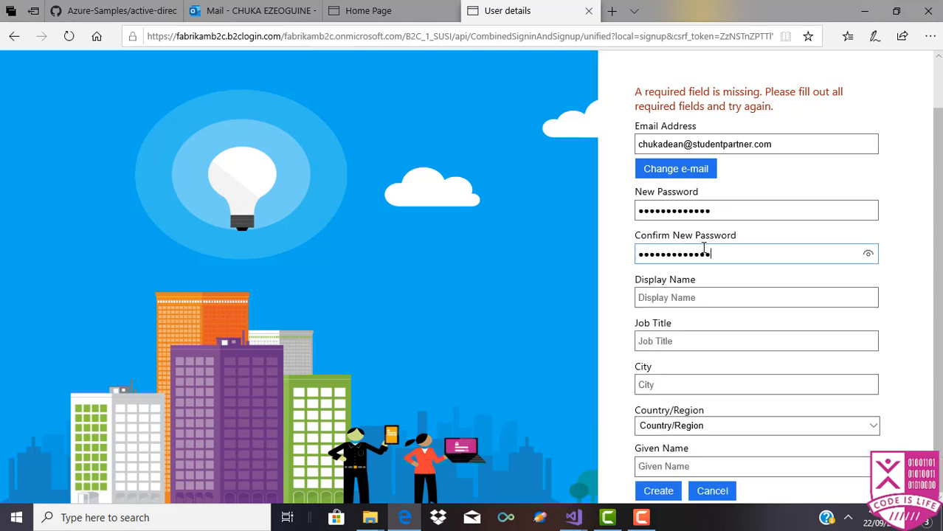
{"action": "left_click", "coordinate": [702, 297]}
{"action": "type", "text": "Dean"}
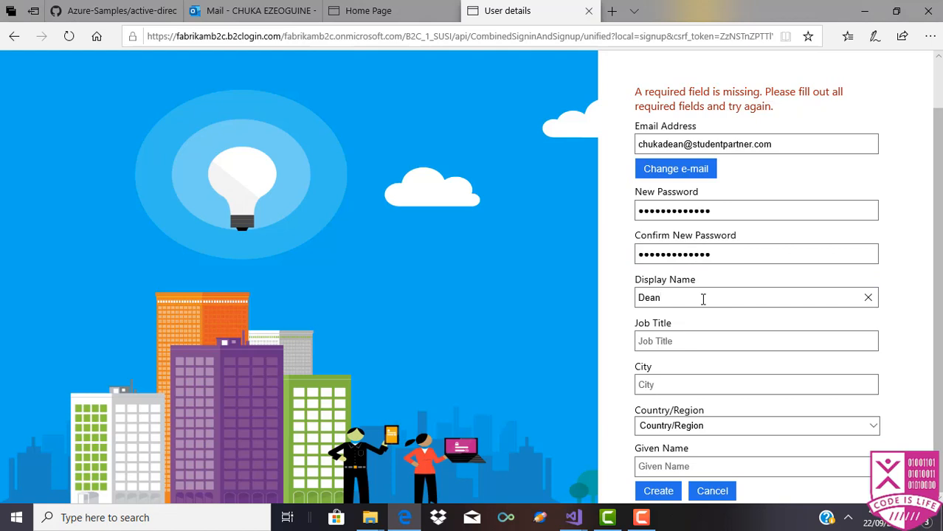
{"action": "left_click", "coordinate": [658, 491]}
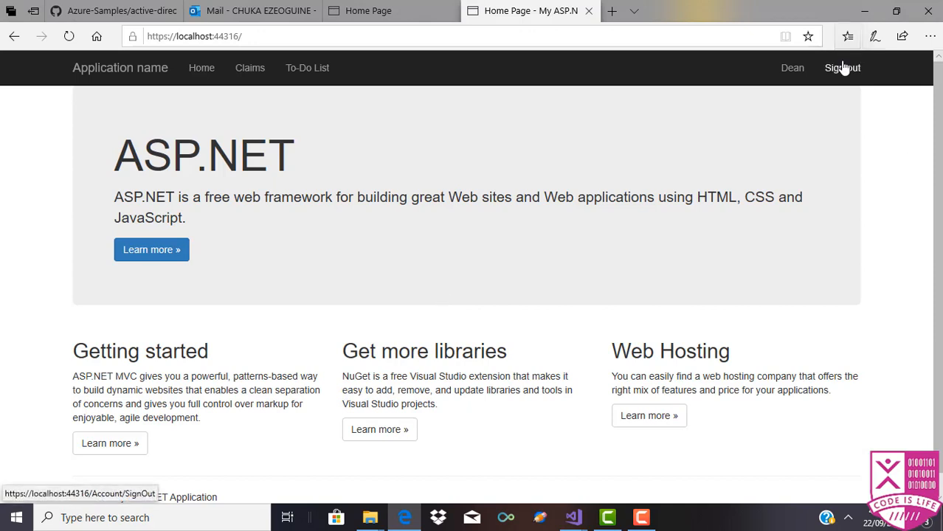
Step: Open the To-Do List page and add a new item 'fhu'
{"action": "scroll", "coordinate": [441, 221], "scroll_direction": "down", "scroll_amount": 1}
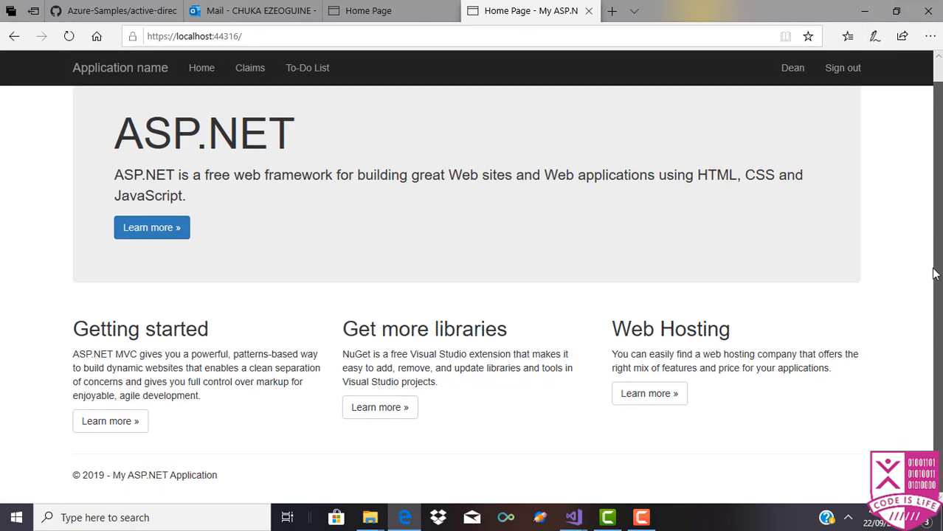
{"action": "left_click", "coordinate": [309, 71]}
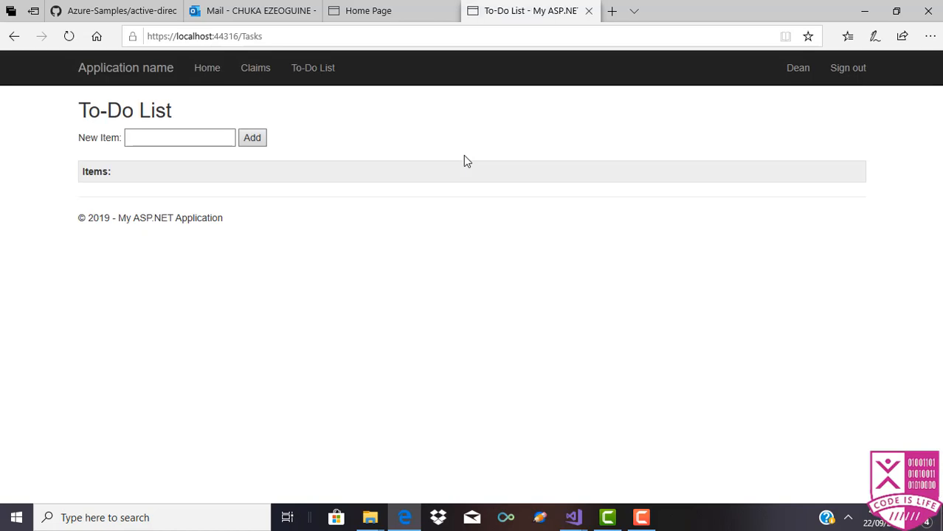
{"action": "left_click", "coordinate": [190, 140]}
{"action": "type", "text": "fhu"}
{"action": "left_click", "coordinate": [260, 144]}
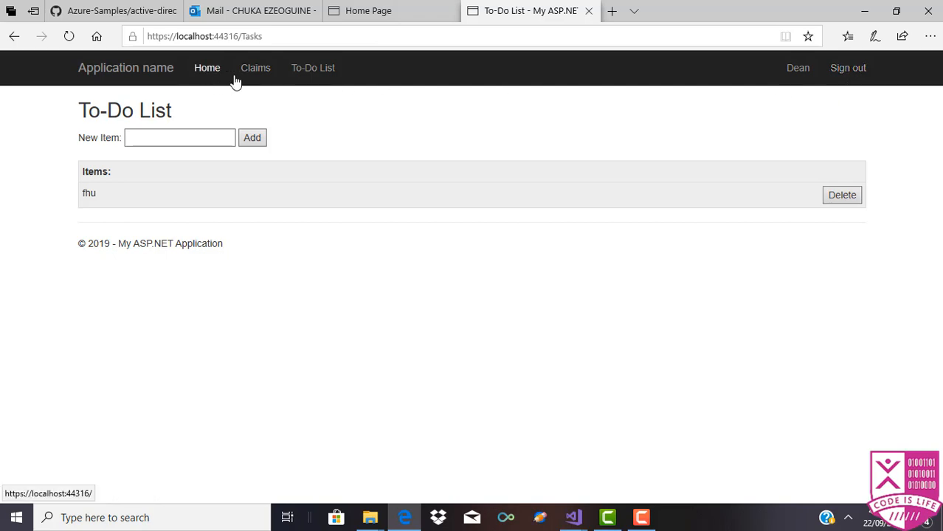
Step: Inspect the Claims page, including the emails claim, then sign out of TaskWebApp
{"action": "left_click", "coordinate": [261, 78]}
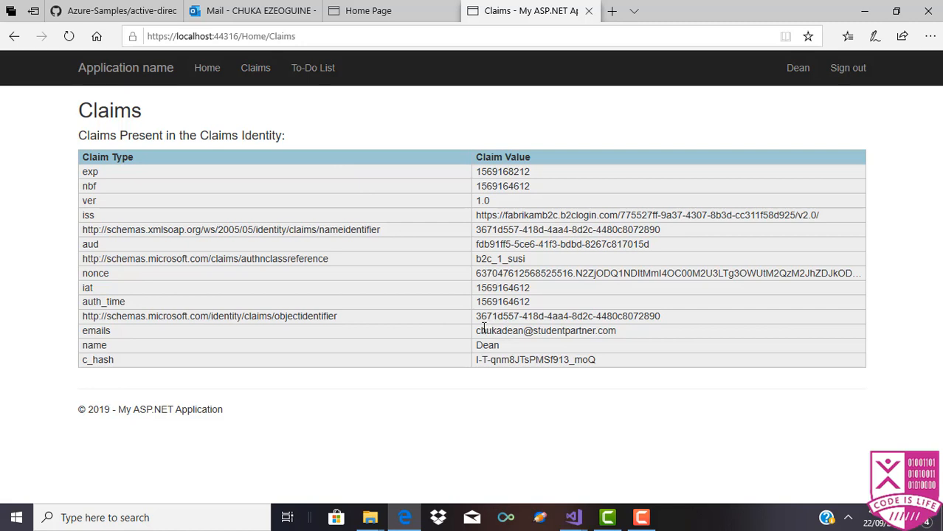
{"action": "left_click_drag", "start_coordinate": [511, 331], "coordinate": [528, 340]}
{"action": "left_click", "coordinate": [528, 340]}
{"action": "left_click", "coordinate": [868, 82]}
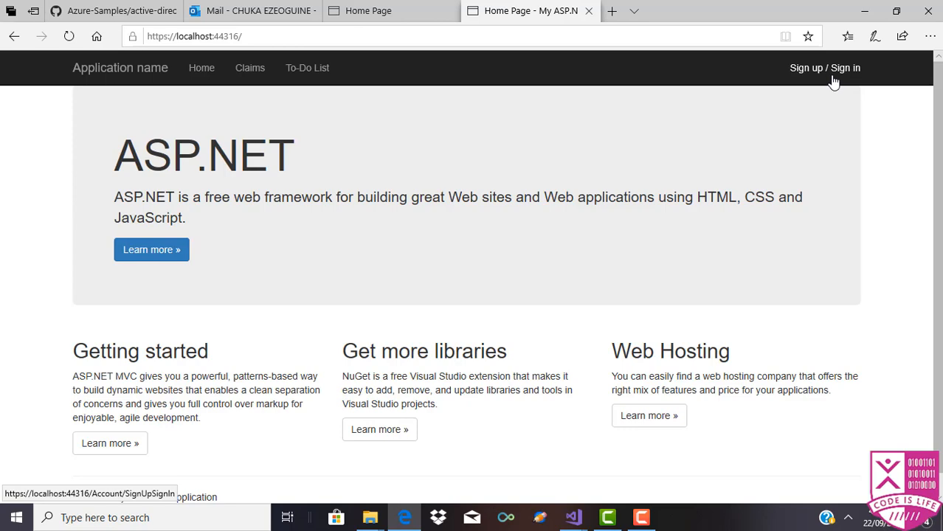
Step: Choose 'Forgot your password?' from the sign-in page and focus the Email Address field
{"action": "left_click", "coordinate": [833, 77]}
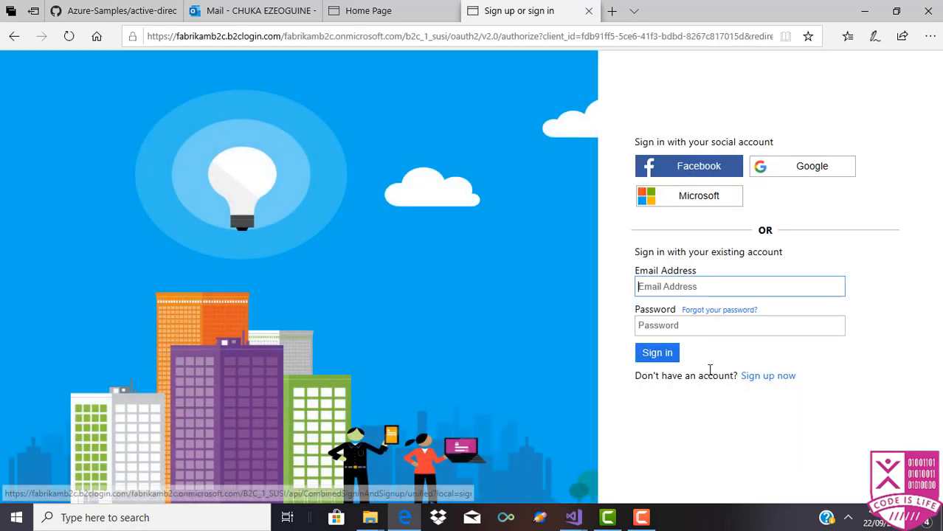
{"action": "left_click", "coordinate": [692, 315]}
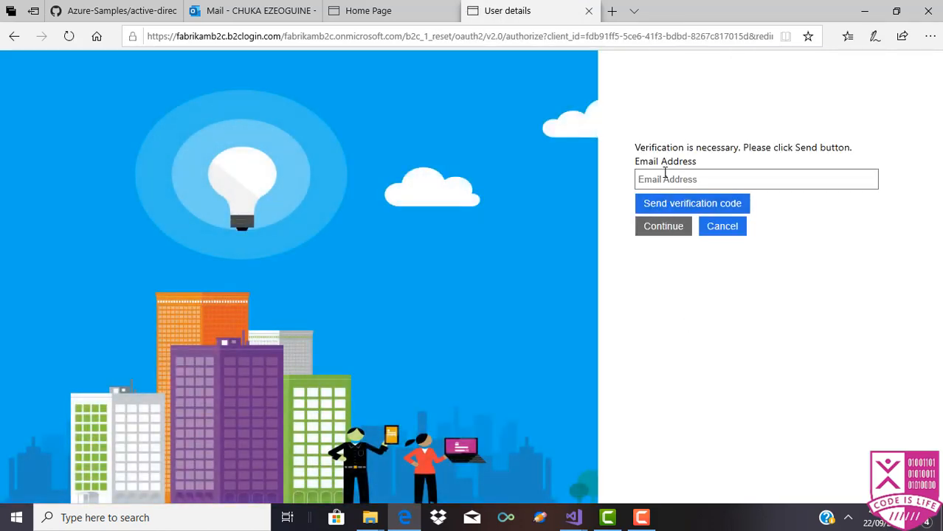
{"action": "left_click", "coordinate": [665, 174]}
Step: Search 'azure' in a new Edge tab and open the Microsoft Azure portal result
{"action": "left_click", "coordinate": [612, 12]}
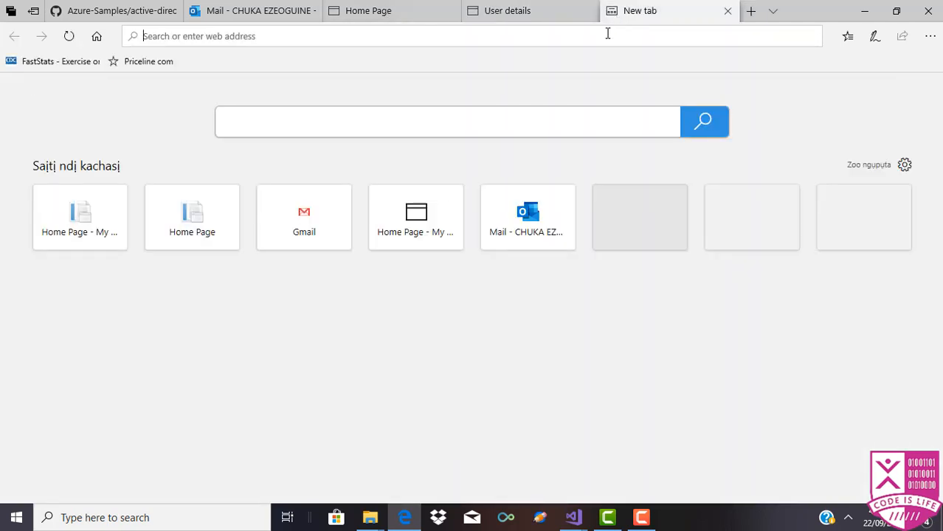
{"action": "type", "text": "azure"}
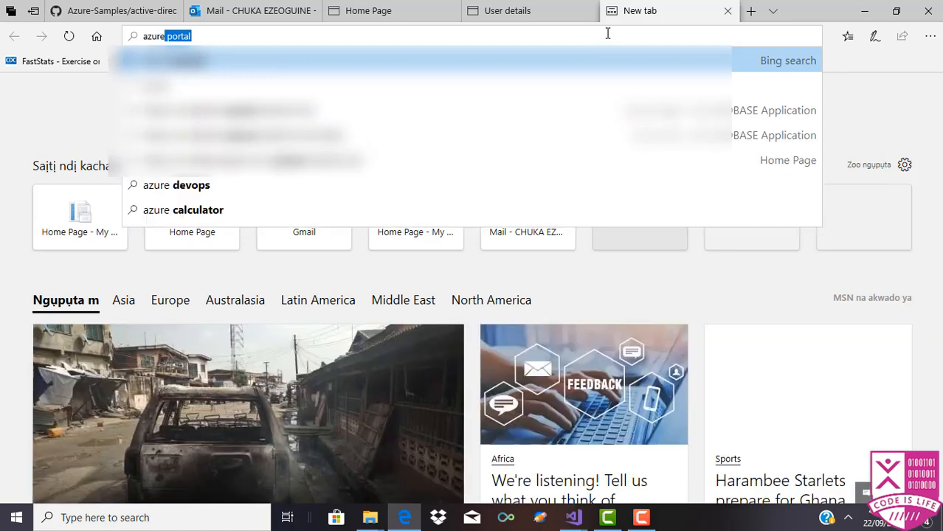
{"action": "key", "text": "Return"}
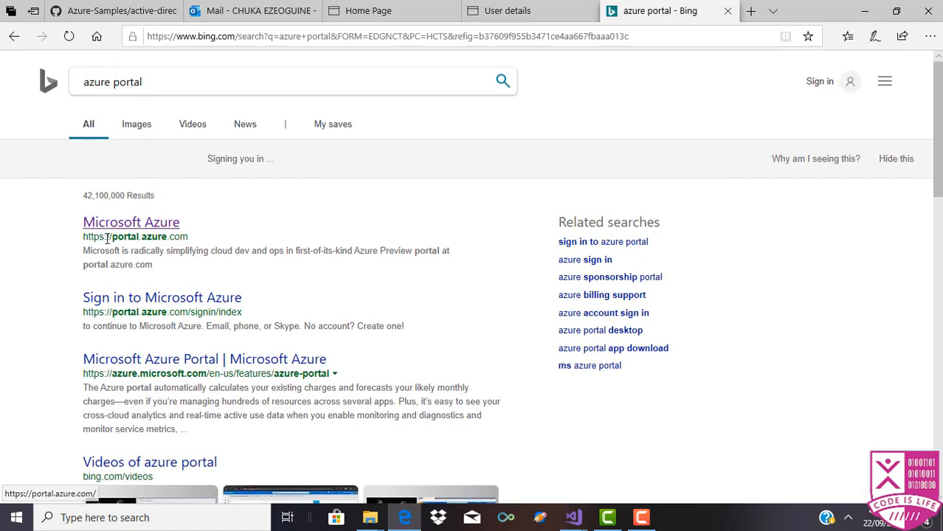
{"action": "left_click", "coordinate": [118, 227]}
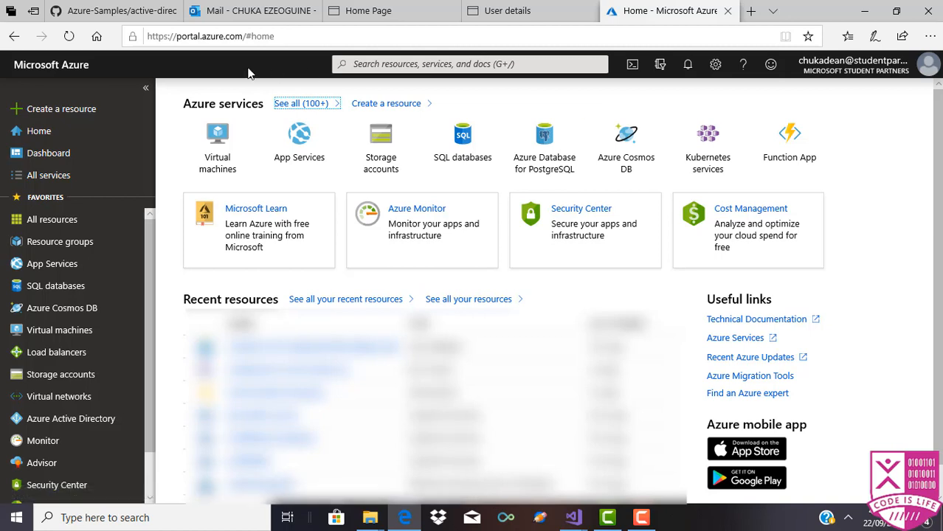
Step: Search the Marketplace for Azure Active Directory B2C and choose to create a new B2C tenant
{"action": "left_click", "coordinate": [74, 120]}
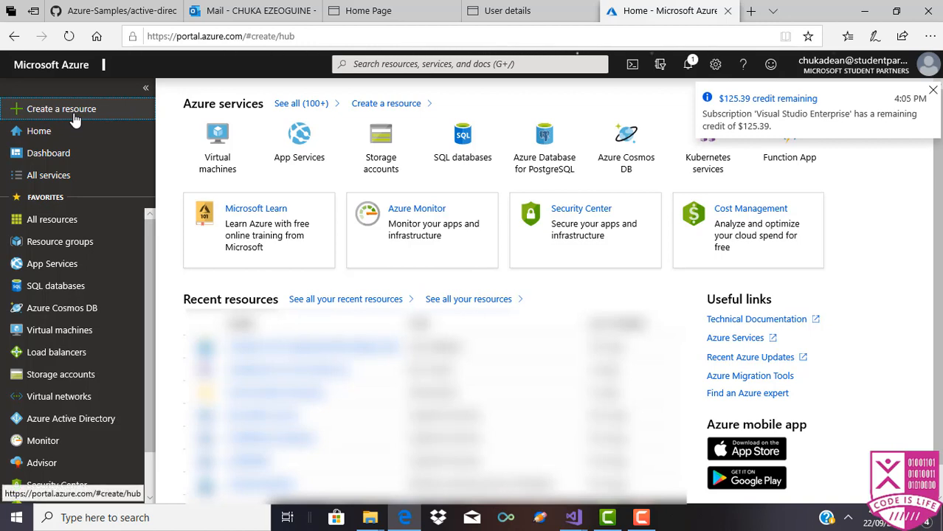
{"action": "left_click", "coordinate": [934, 88]}
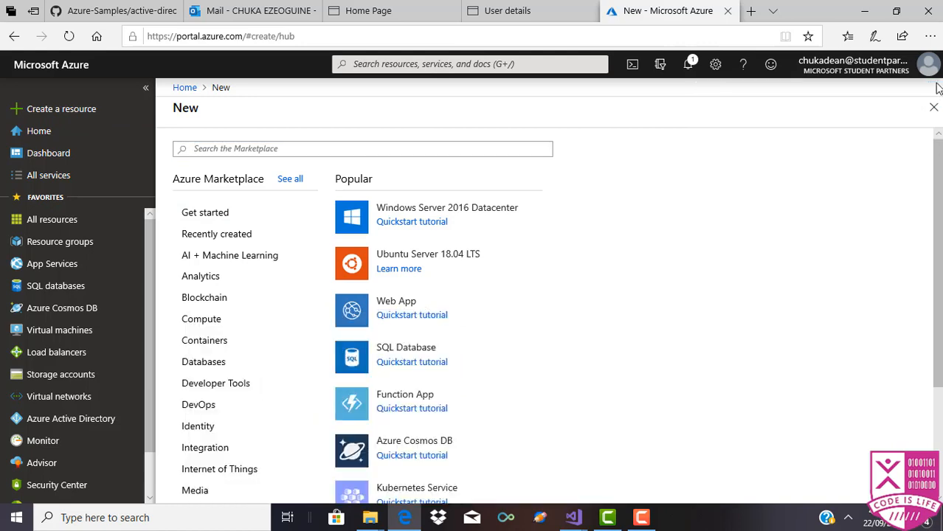
{"action": "left_click", "coordinate": [462, 148]}
{"action": "type", "text": "az"}
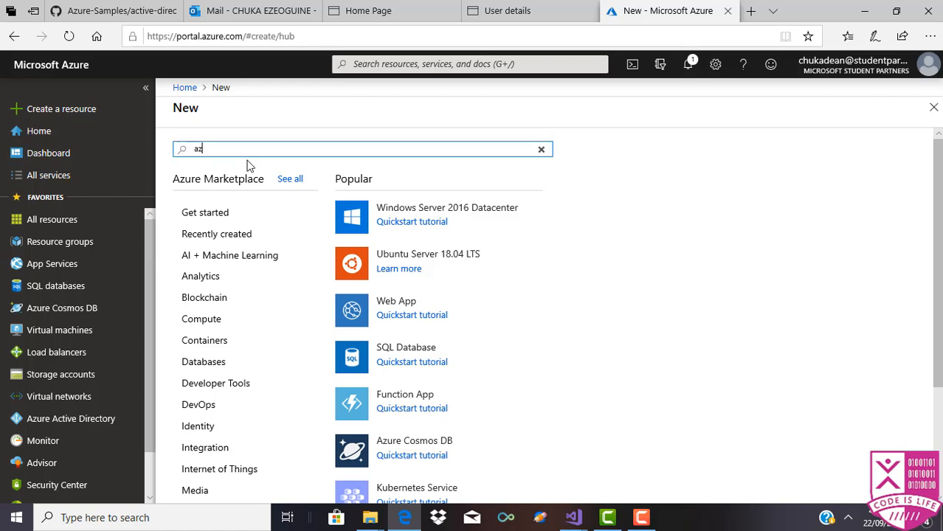
{"action": "type", "text": "ure"}
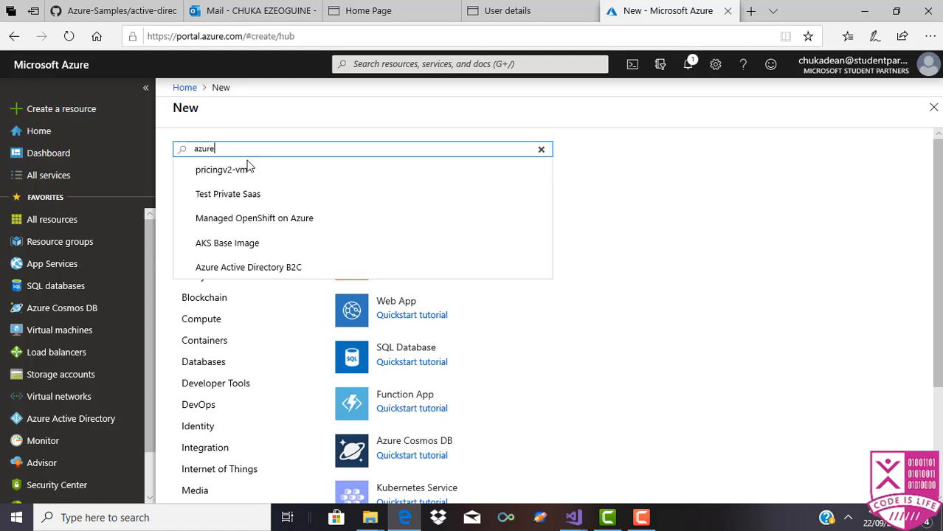
{"action": "type", "text": " ad"}
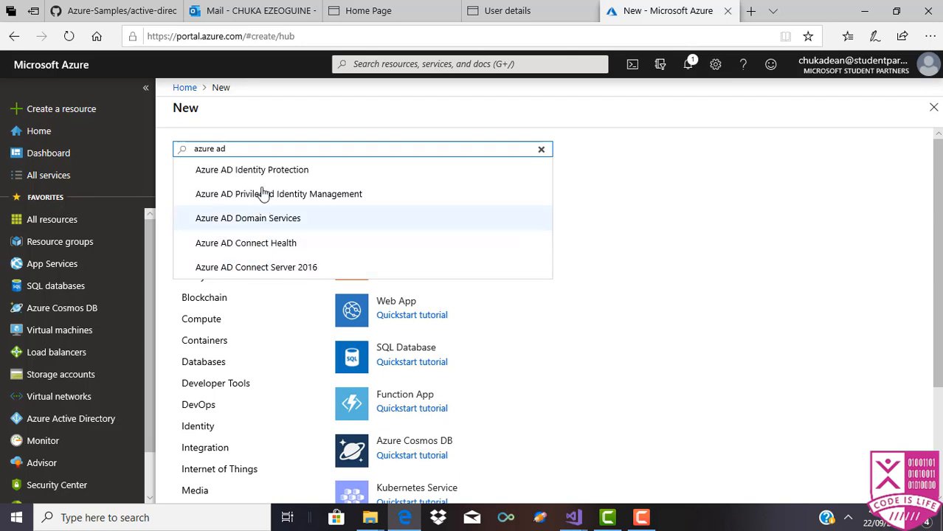
{"action": "key", "text": "BackSpace"}
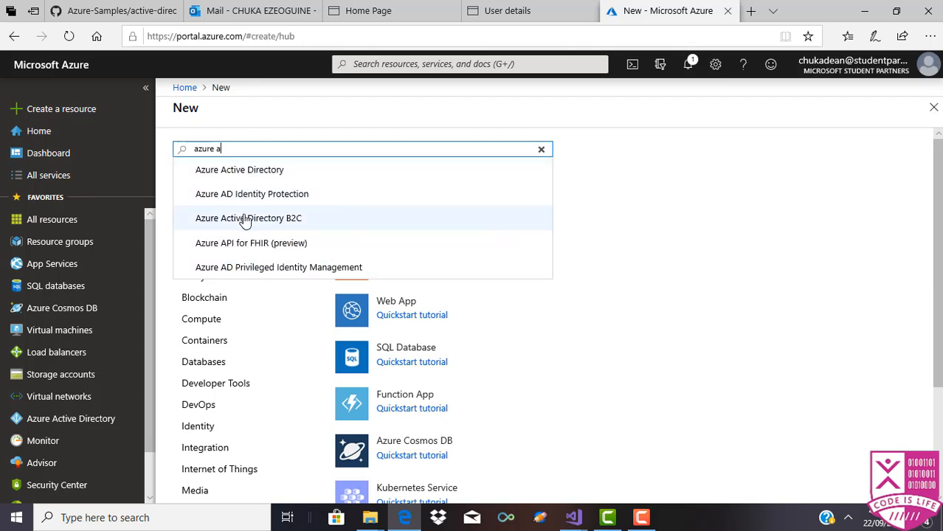
{"action": "left_click", "coordinate": [245, 218]}
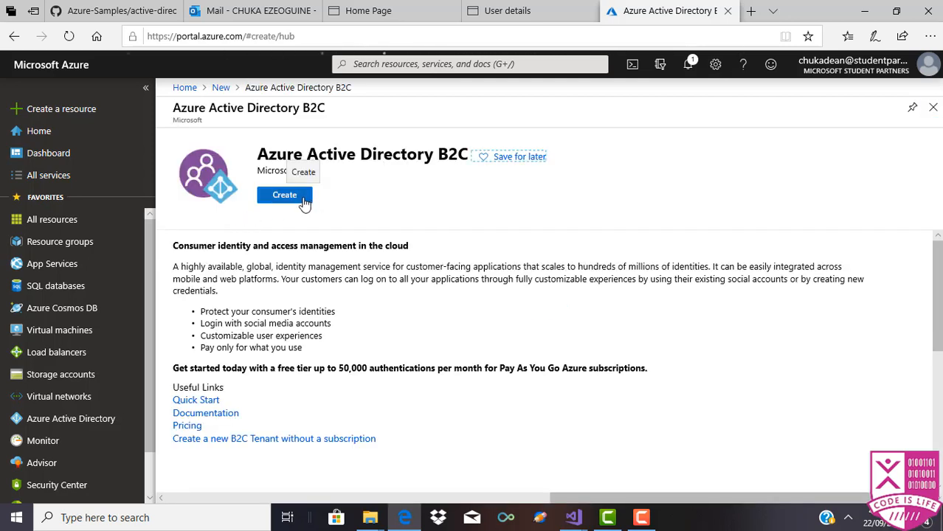
{"action": "left_click", "coordinate": [299, 197]}
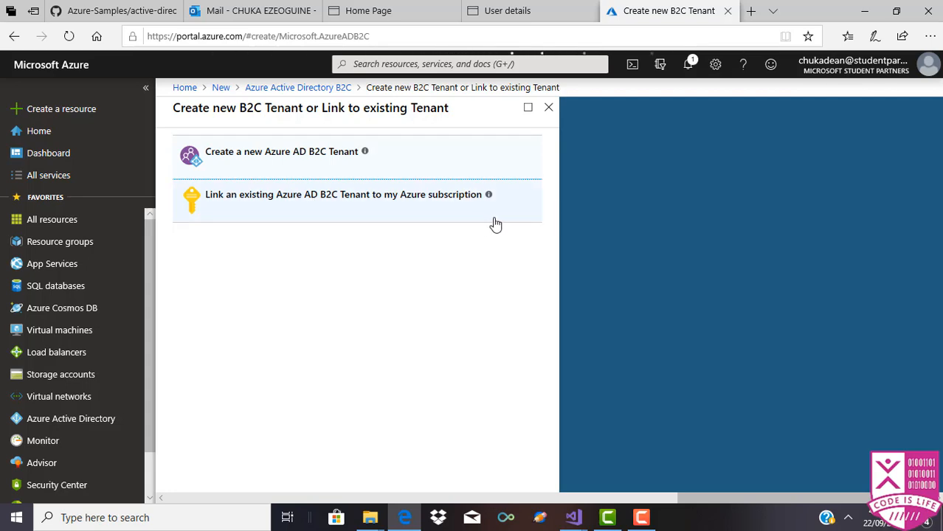
{"action": "left_click", "coordinate": [300, 153]}
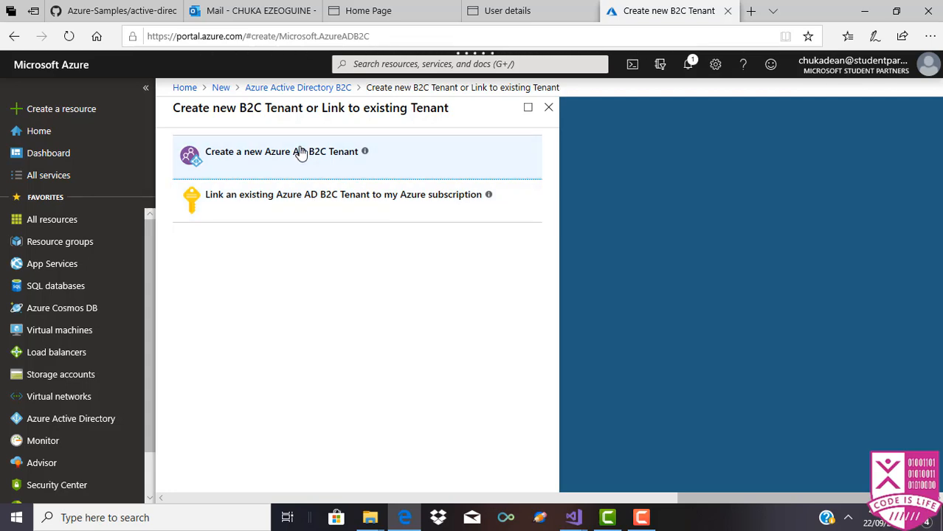
{"action": "left_click", "coordinate": [314, 152]}
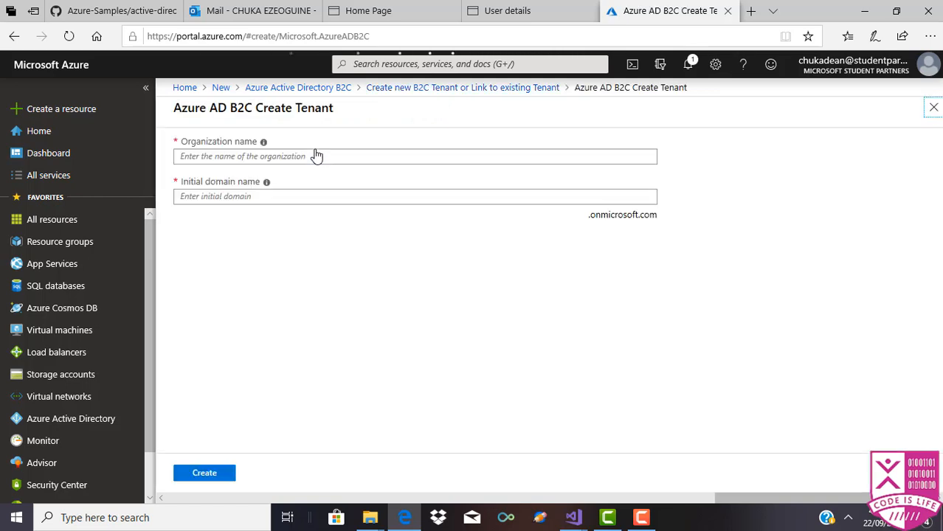
Step: Enter organization name TasksTodo and initial domain name TasksToD
{"action": "left_click", "coordinate": [310, 156]}
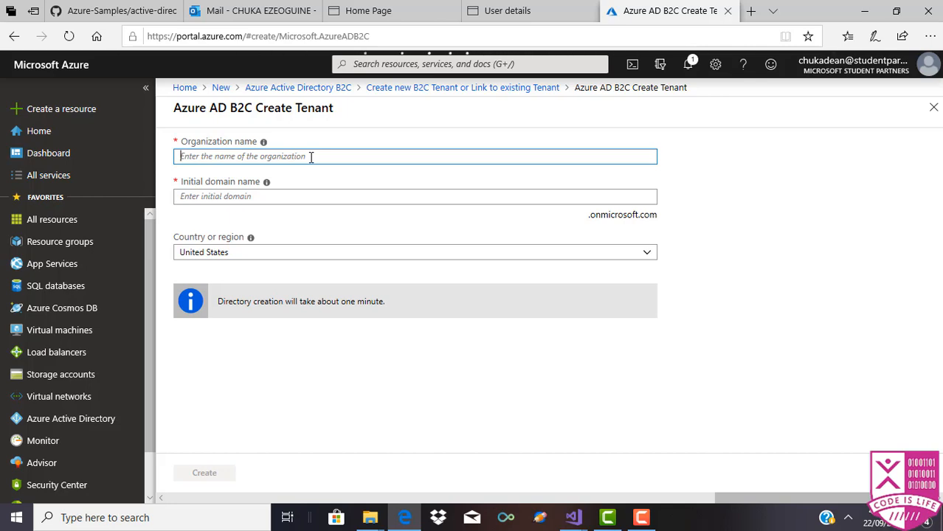
{"action": "type", "text": "Ta"}
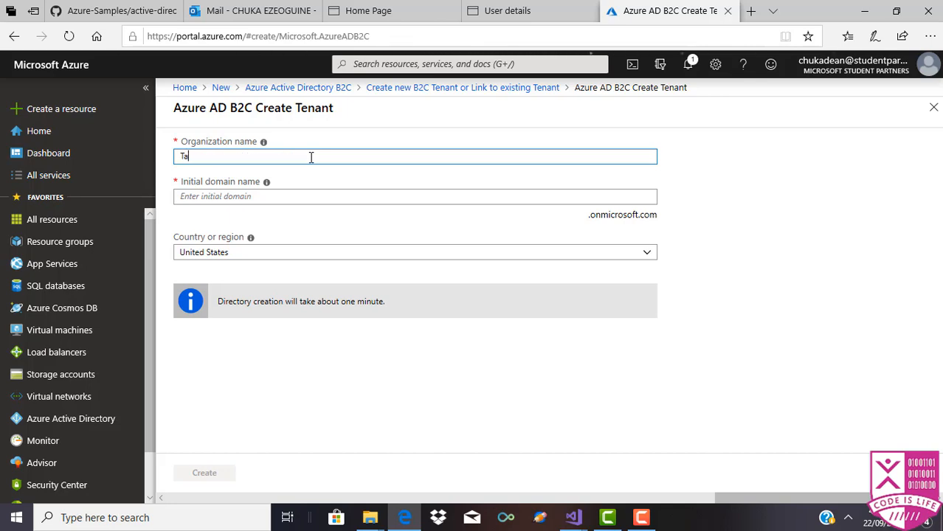
{"action": "type", "text": "sksTodo"}
{"action": "left_click", "coordinate": [188, 200]}
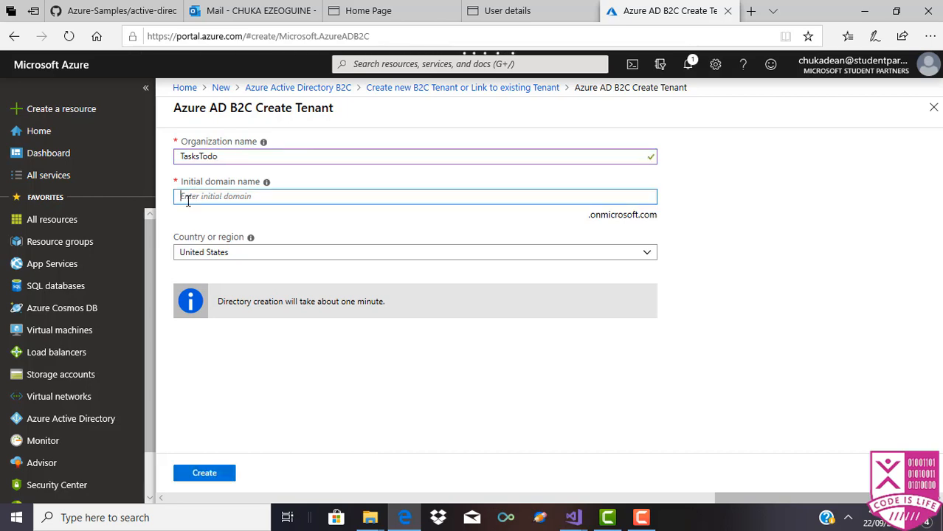
{"action": "type", "text": "TasksToDo"}
Step: Set the country to Nigeria, create the directory, and open the new tenant
{"action": "left_click", "coordinate": [470, 255]}
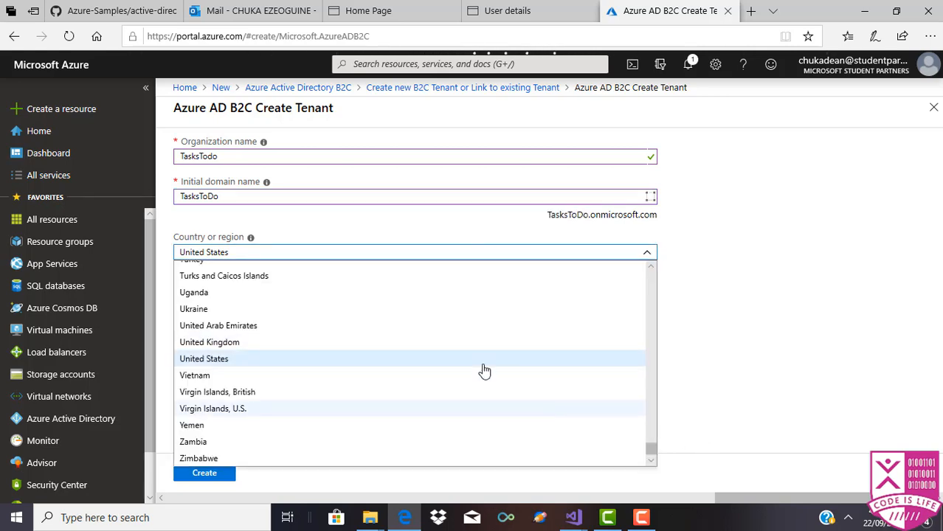
{"action": "left_click_drag", "start_coordinate": [648, 448], "coordinate": [635, 400]}
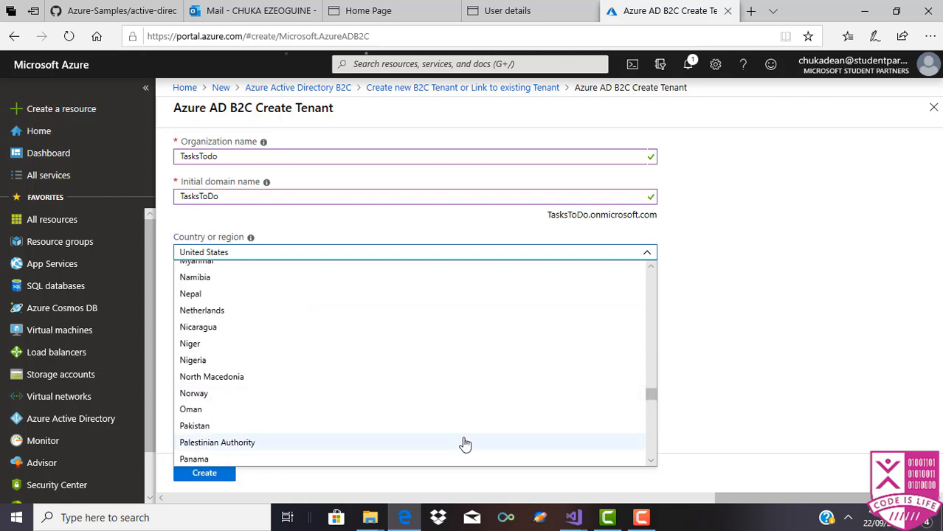
{"action": "left_click", "coordinate": [391, 367]}
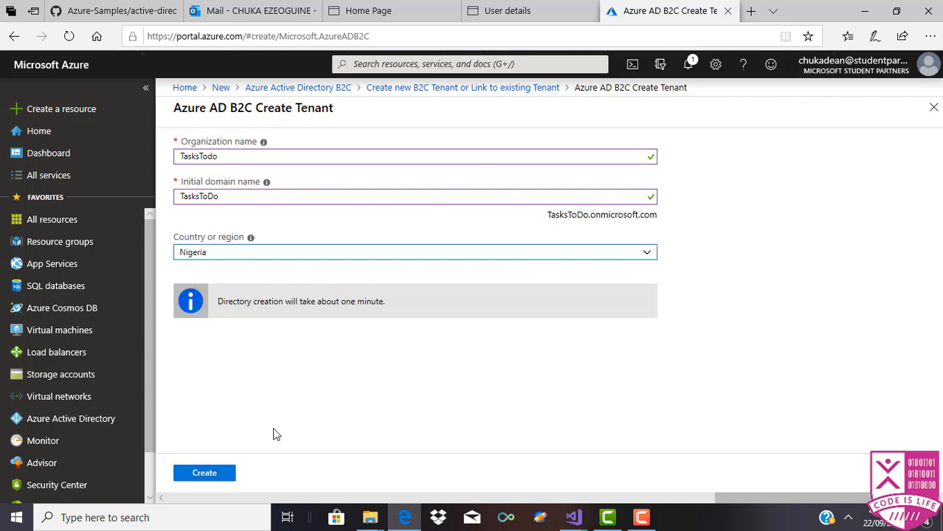
{"action": "left_click", "coordinate": [227, 473]}
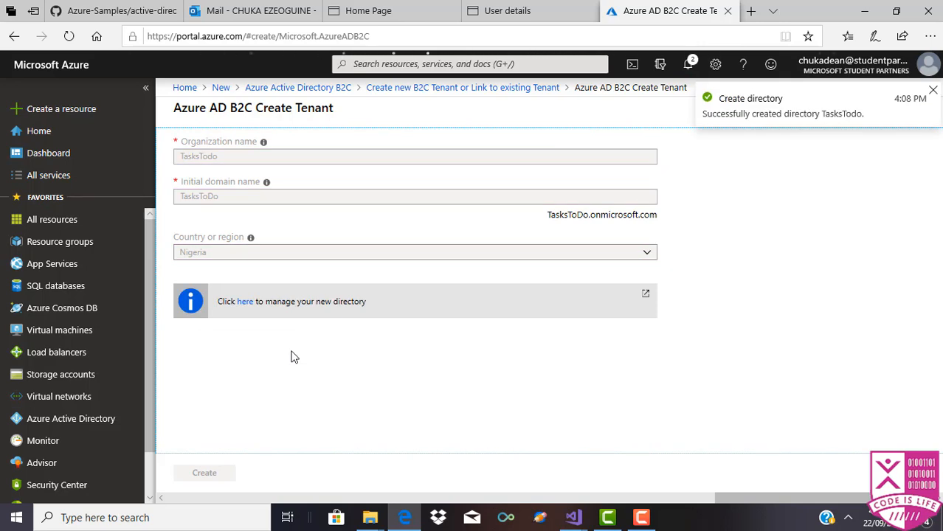
{"action": "left_click", "coordinate": [247, 307]}
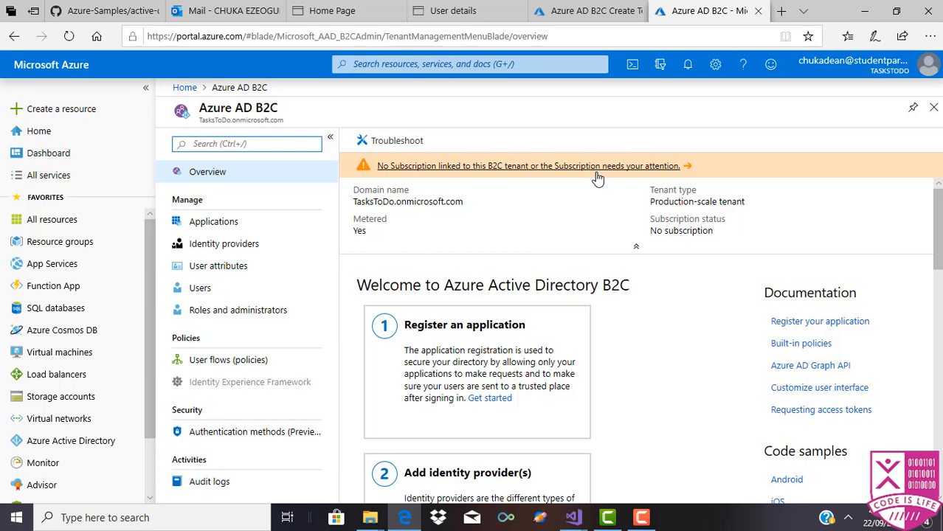
Step: Open the details of the 'No Subscription linked' warning on the B2C overview
{"action": "left_click", "coordinate": [590, 177]}
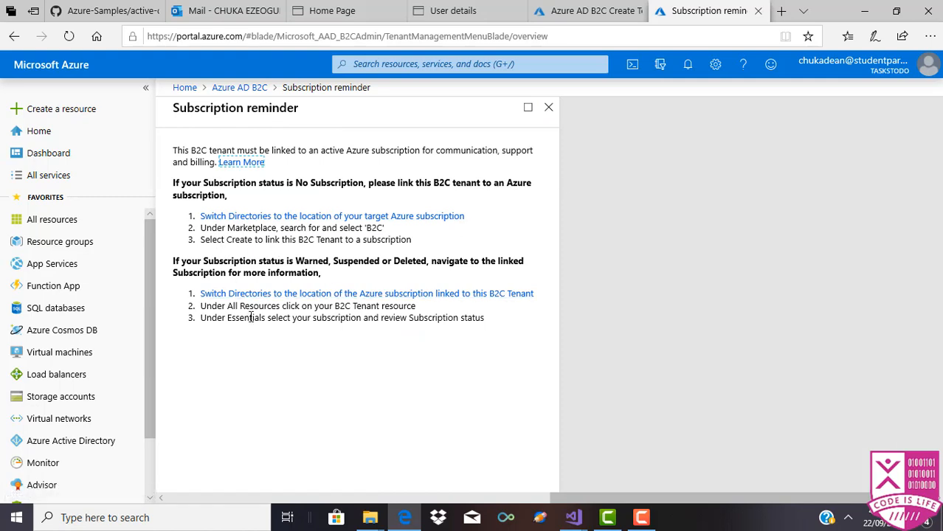
Step: Switch the portal from the account menu to the Microsoft Student Partners directory
{"action": "left_click", "coordinate": [878, 67]}
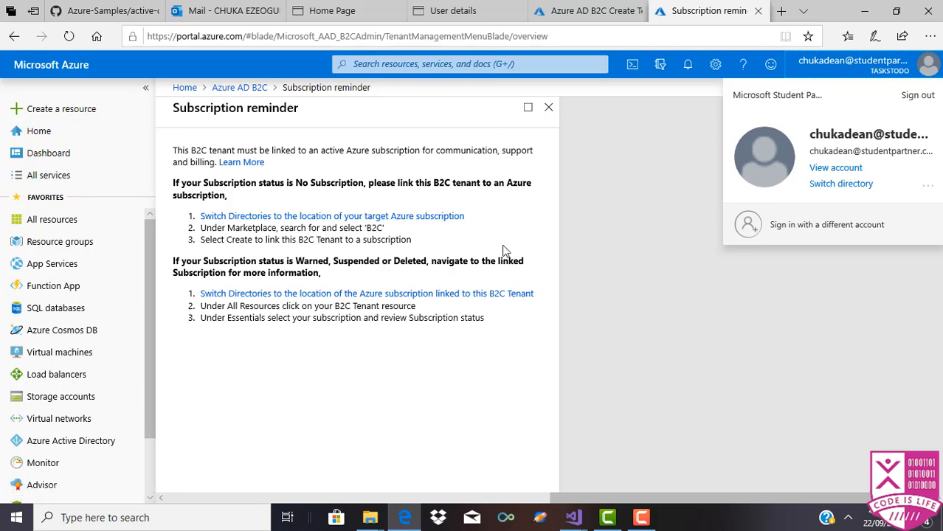
{"action": "left_click", "coordinate": [841, 184]}
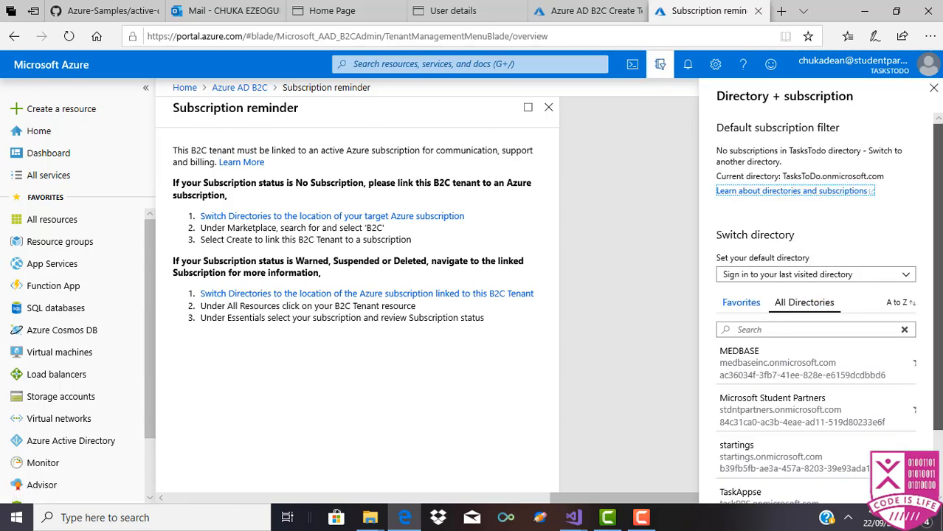
{"action": "scroll", "coordinate": [870, 436], "scroll_direction": "down", "scroll_amount": 1}
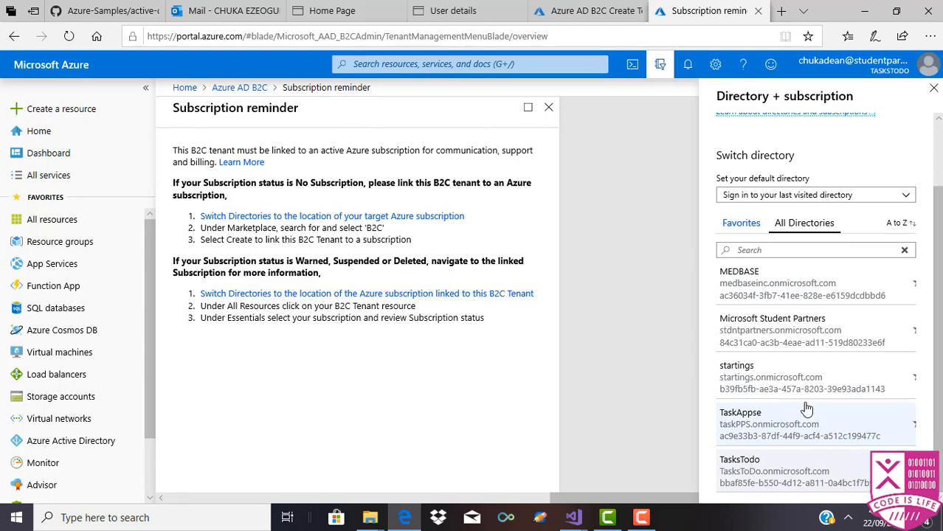
{"action": "left_click", "coordinate": [769, 340]}
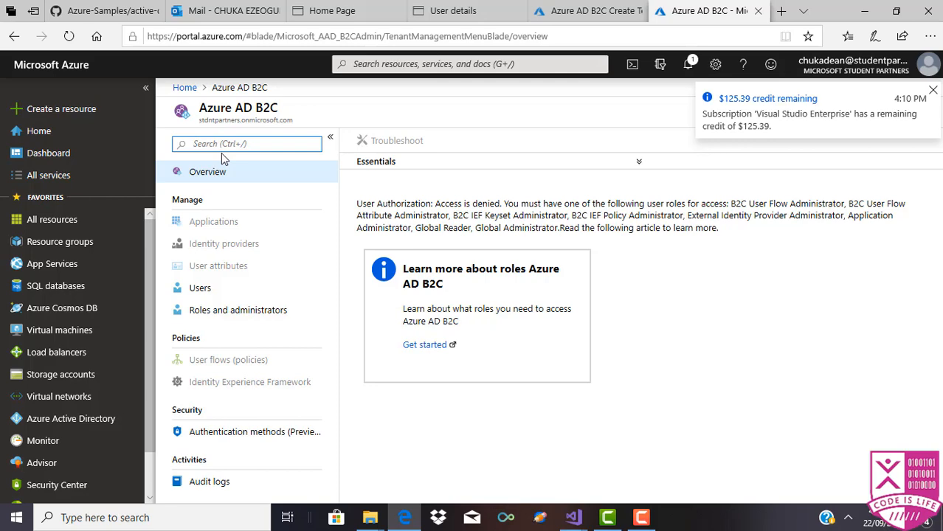
Step: Search the Marketplace for 'azur', pick Azure Active Directory B2C, and start creating it
{"action": "type", "text": "r"}
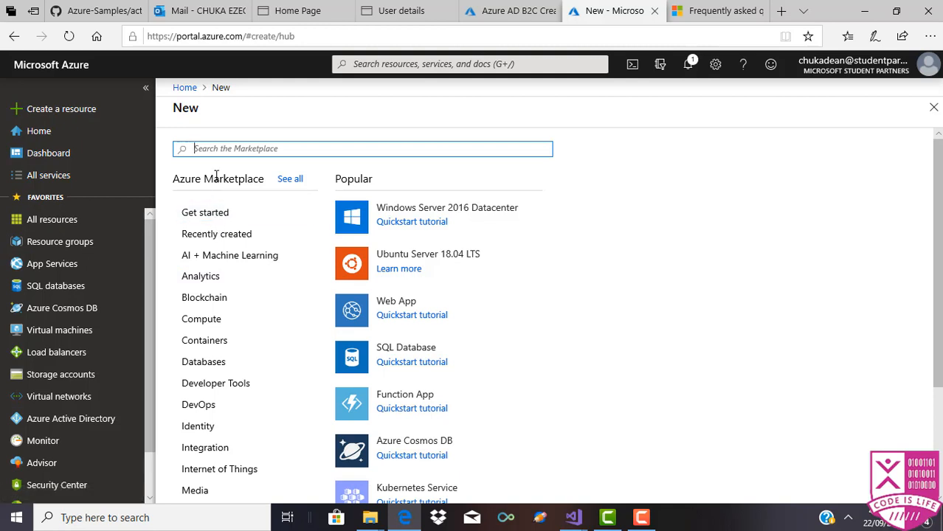
{"action": "type", "text": "azurw"}
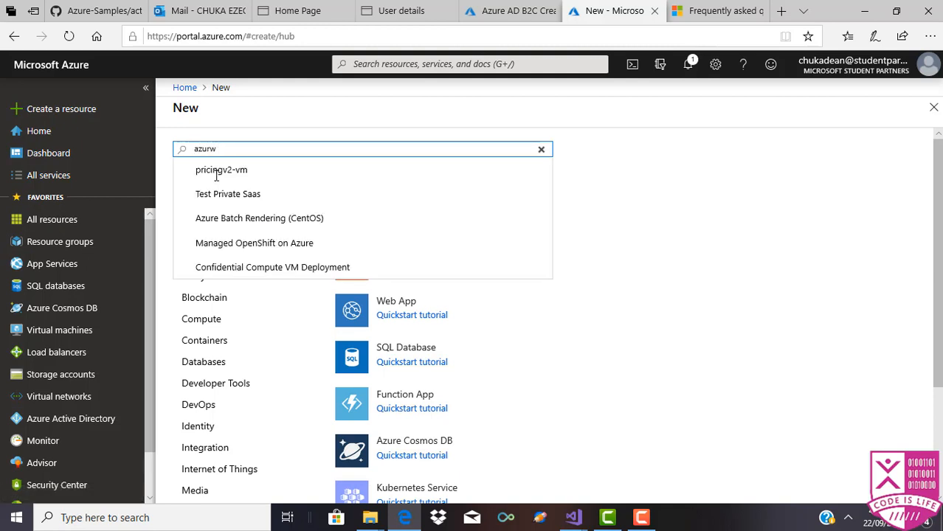
{"action": "key", "text": "BackSpace"}
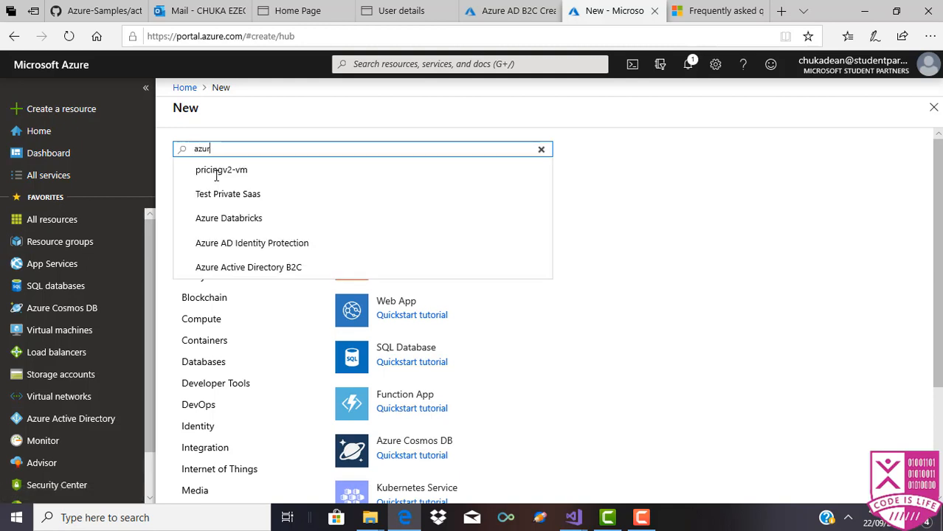
{"action": "left_click", "coordinate": [233, 269]}
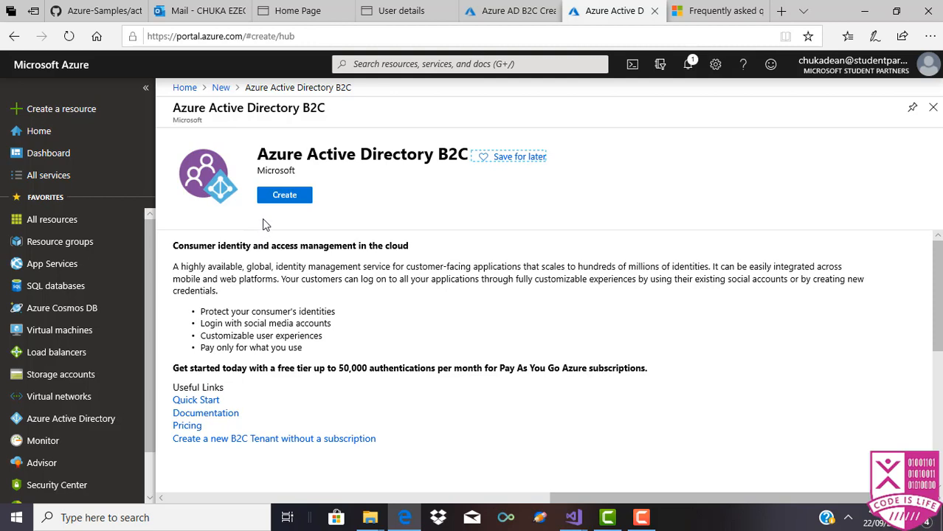
{"action": "left_click", "coordinate": [284, 197]}
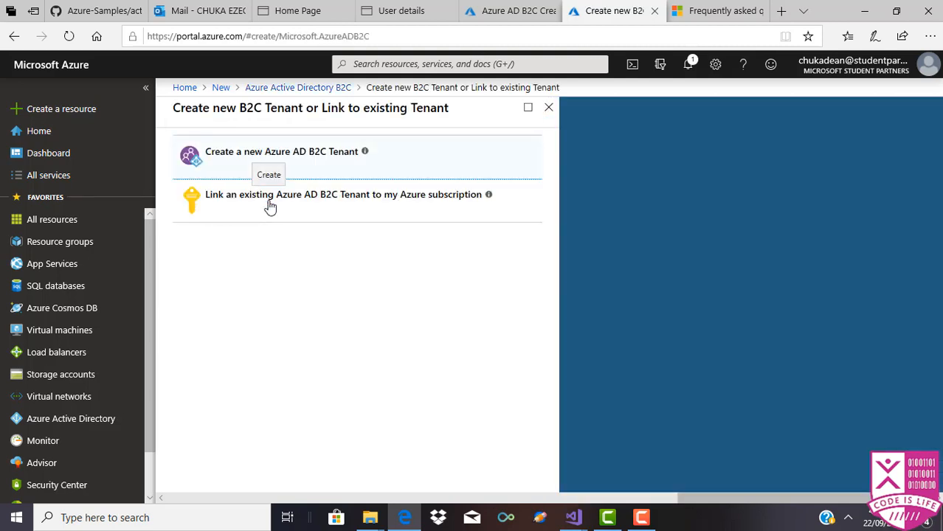
Step: Link the existing TasksToDo.onmicrosoft.com tenant in resource group Solution
{"action": "left_click", "coordinate": [270, 207]}
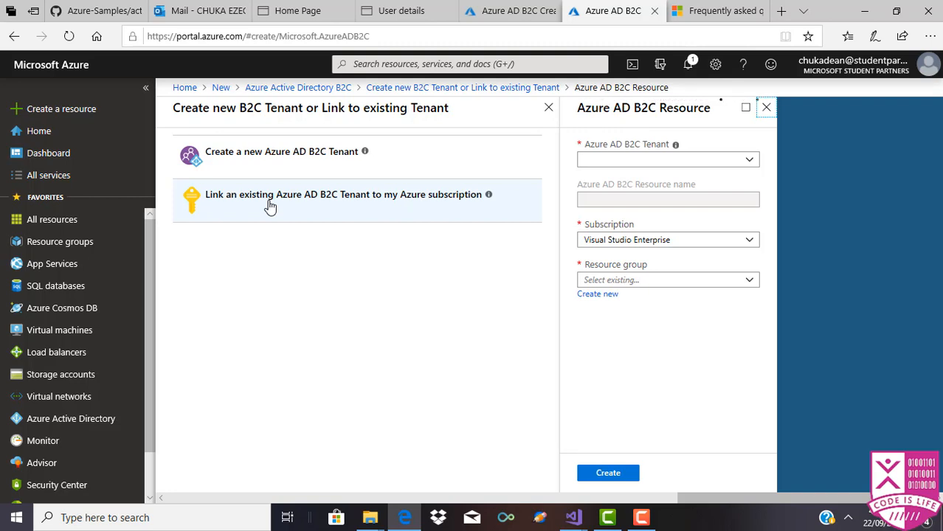
{"action": "left_click", "coordinate": [749, 165]}
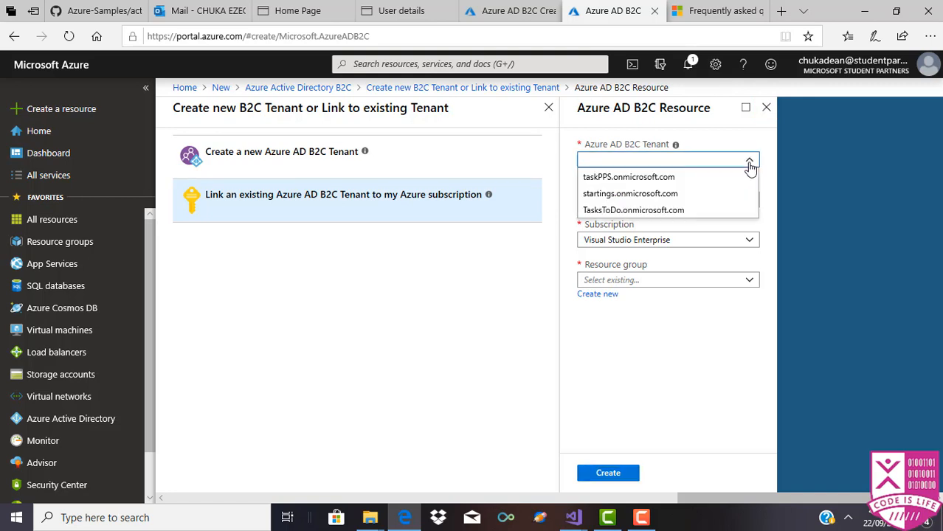
{"action": "left_click", "coordinate": [720, 212]}
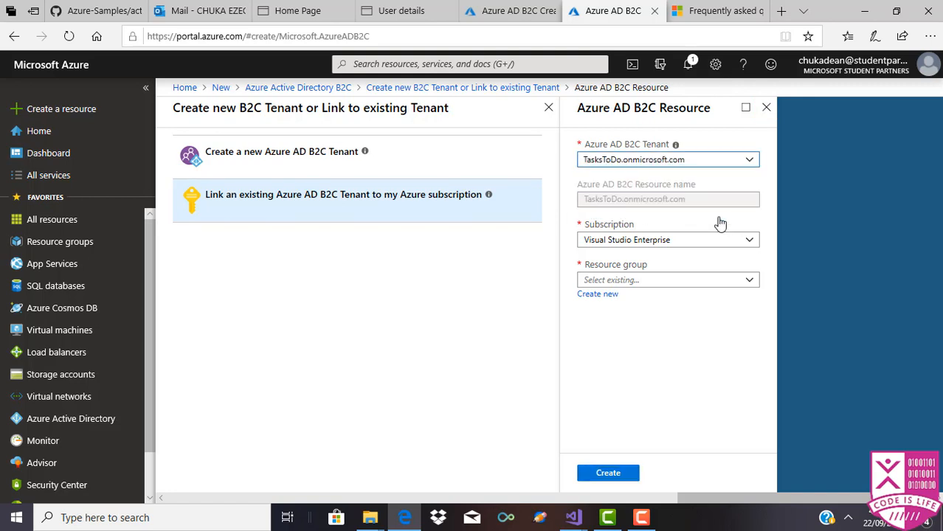
{"action": "left_click", "coordinate": [698, 281]}
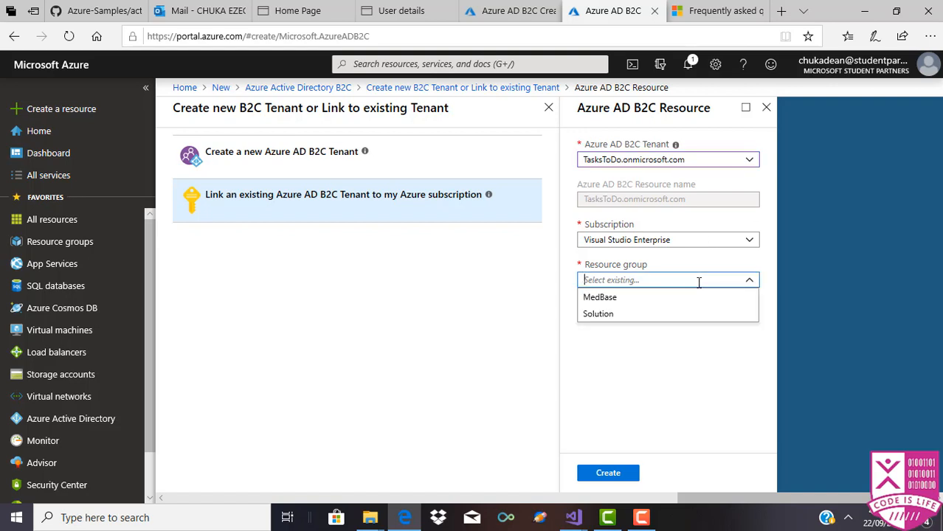
{"action": "left_click", "coordinate": [716, 315]}
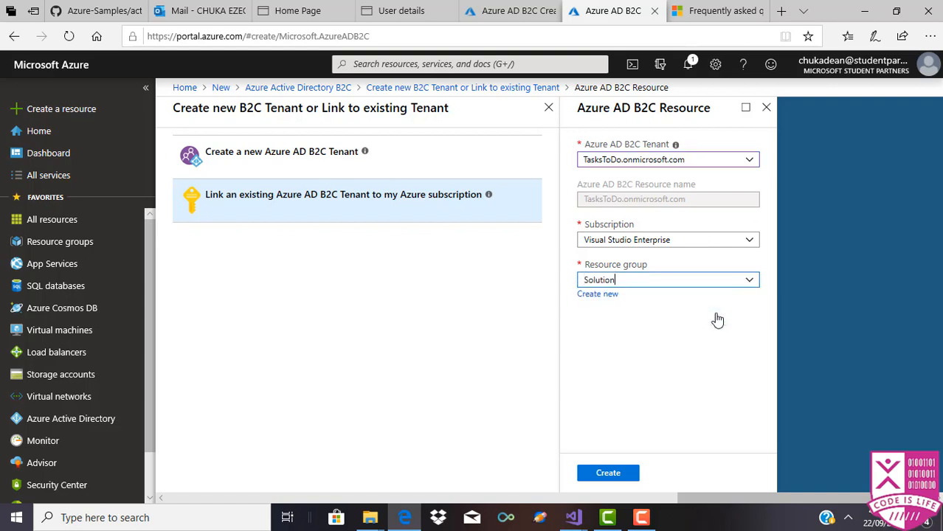
{"action": "left_click", "coordinate": [598, 477]}
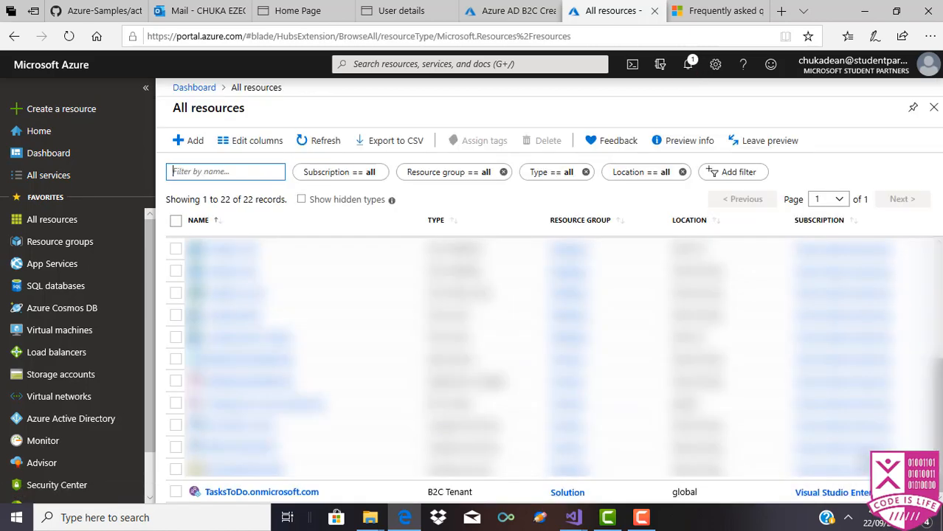
Step: Open TasksToDo.onmicrosoft.com from the All resources list
{"action": "scroll", "coordinate": [553, 369], "scroll_direction": "up", "scroll_amount": 2}
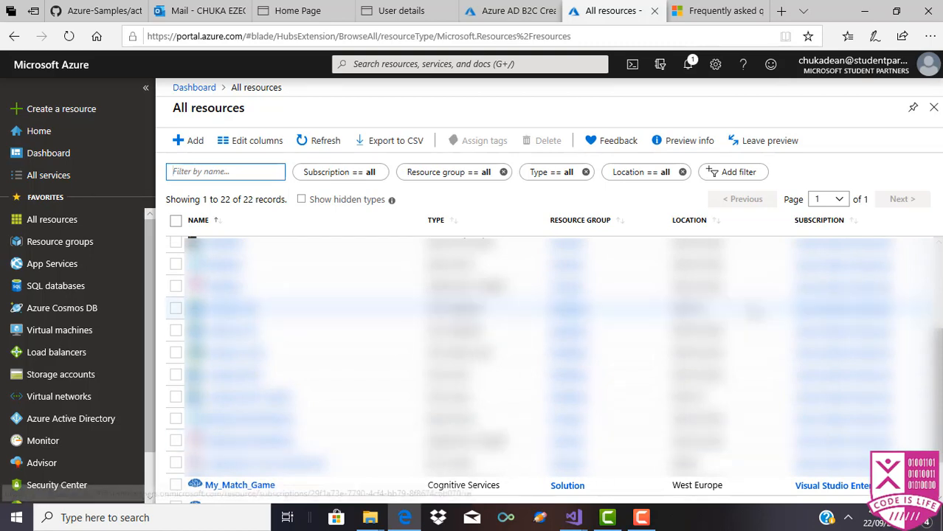
{"action": "scroll", "coordinate": [249, 492], "scroll_direction": "down", "scroll_amount": 2}
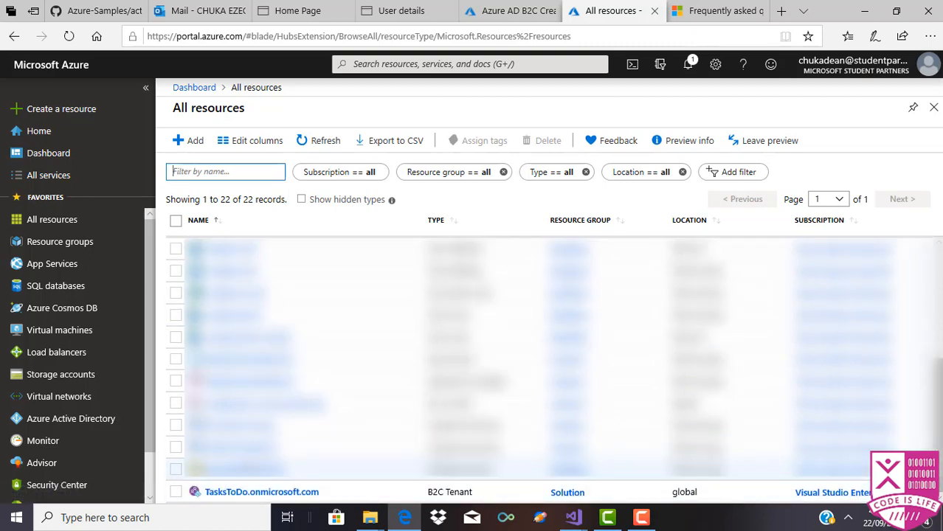
{"action": "left_click", "coordinate": [250, 492]}
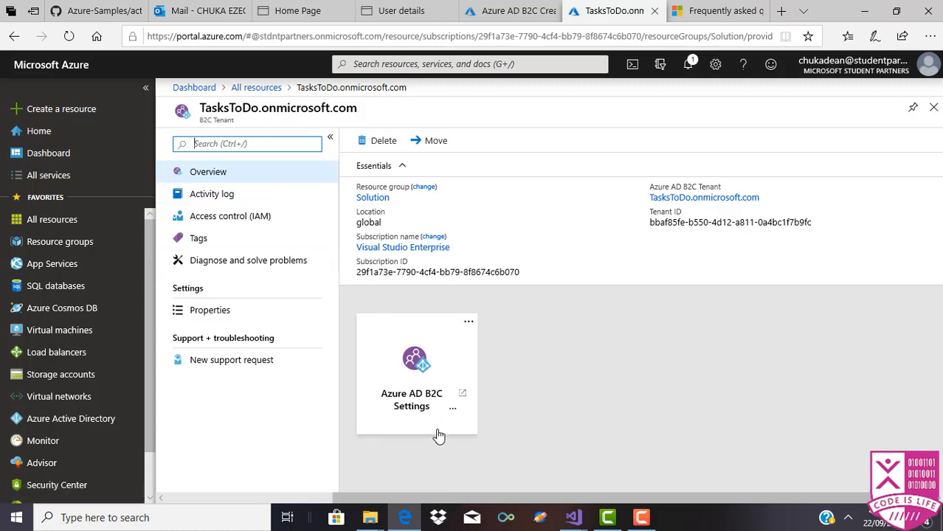
Step: Open Azure AD B2C Settings and view the tenant's Identity providers page
{"action": "left_click", "coordinate": [414, 411]}
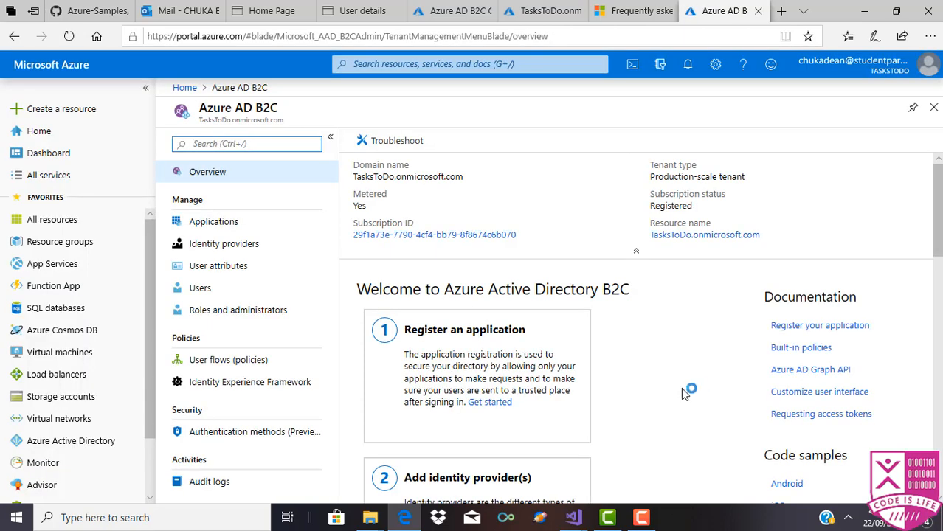
{"action": "left_click", "coordinate": [227, 246]}
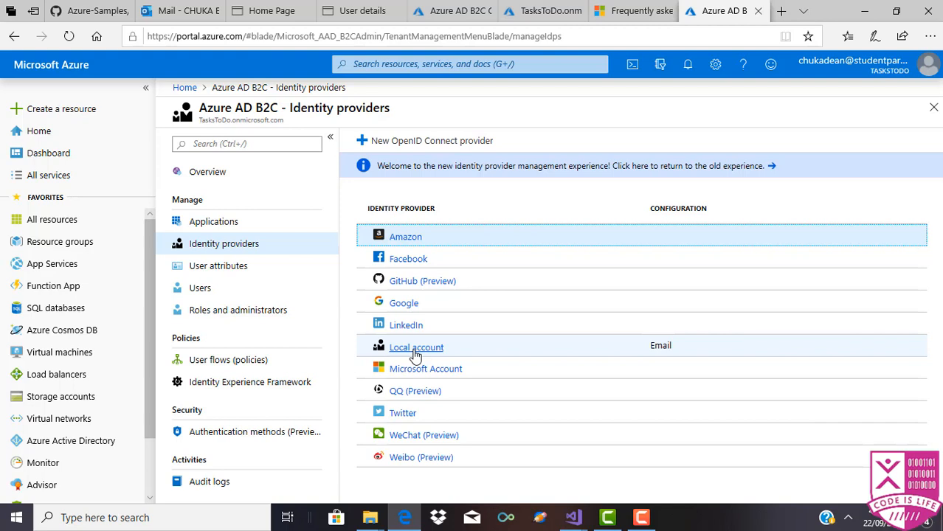
Step: Open User attributes and scroll through the built-in attributes like City and Surname
{"action": "left_click", "coordinate": [233, 264]}
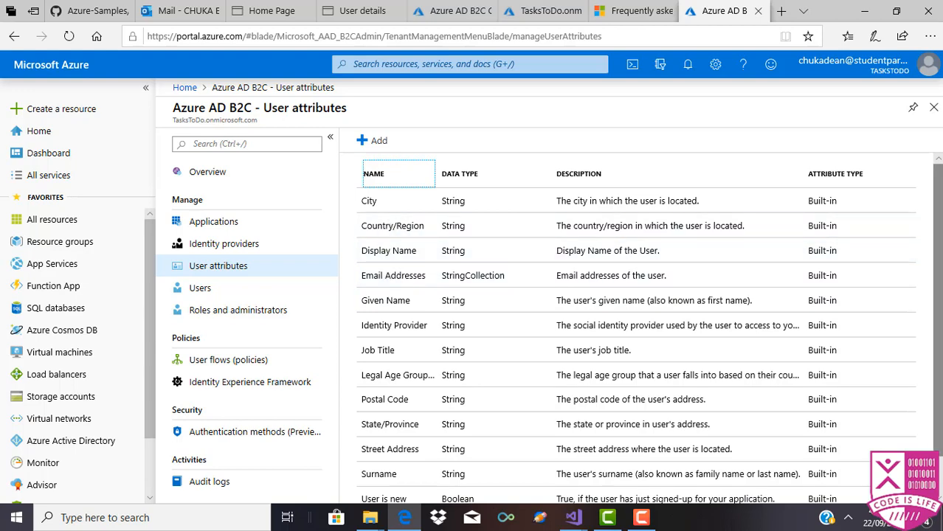
{"action": "scroll", "coordinate": [767, 260], "scroll_direction": "down", "scroll_amount": 1}
{"action": "scroll", "coordinate": [634, 329], "scroll_direction": "down", "scroll_amount": 2}
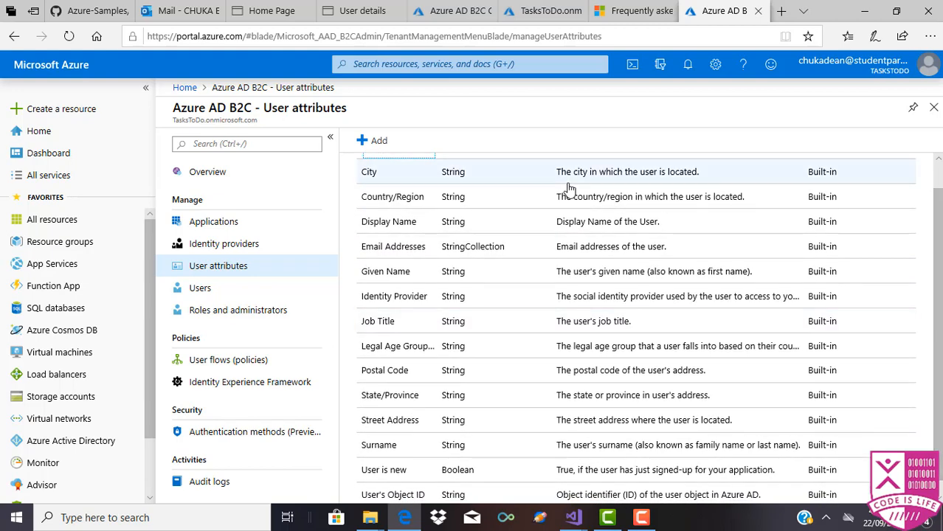
Step: Start a new user attribute named BestFood
{"action": "left_click", "coordinate": [370, 139]}
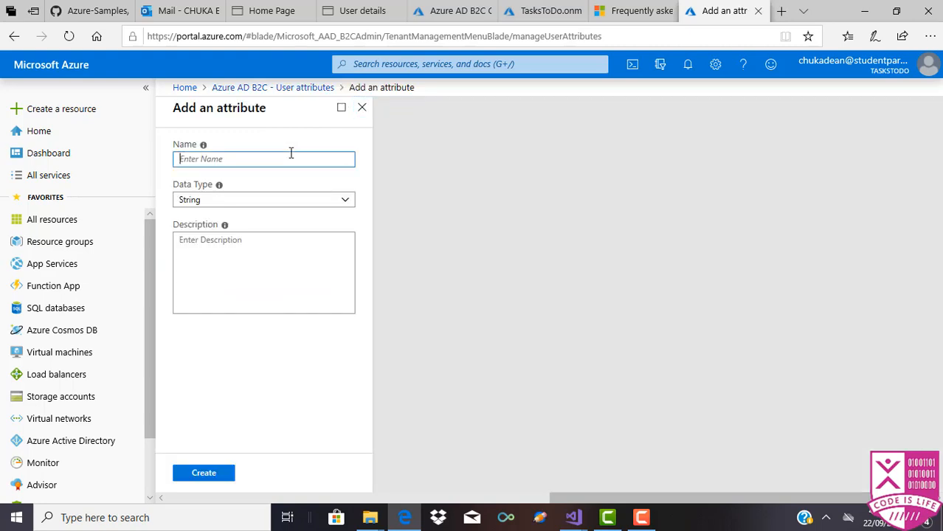
{"action": "type", "text": "BestFood"}
Step: Describe it as 'Your Favoritye Food', create the String attribute, then go to Users
{"action": "left_click", "coordinate": [293, 263]}
{"action": "key", "text": "Tab"}
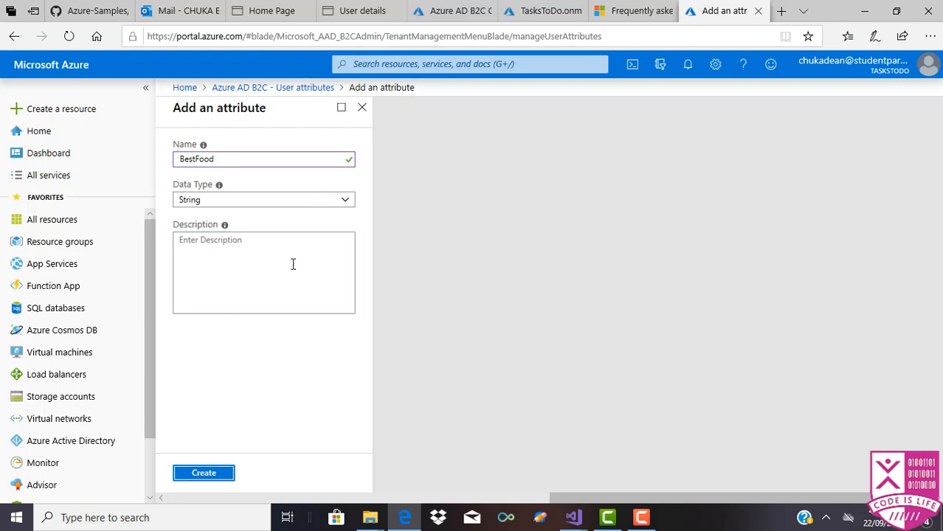
{"action": "left_click", "coordinate": [293, 263]}
{"action": "type", "text": "Y"}
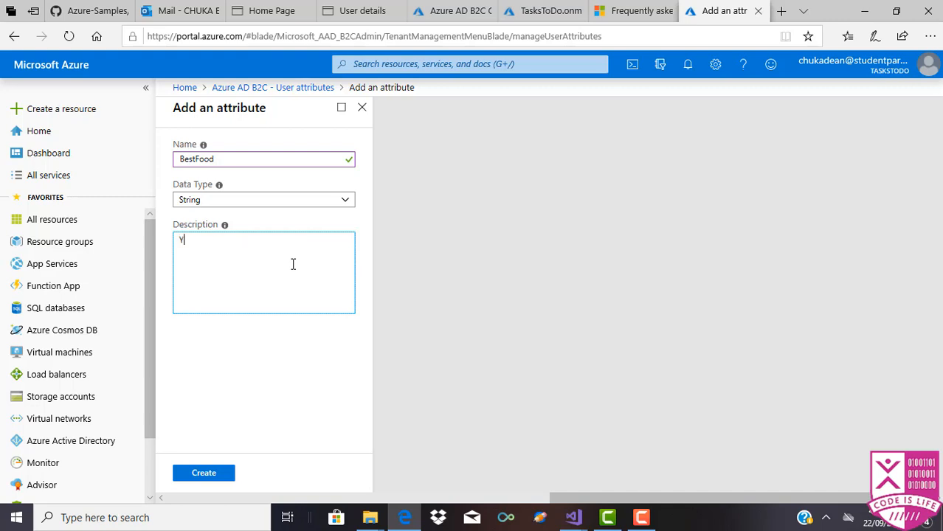
{"action": "type", "text": "our Favoritye Food"}
{"action": "left_click", "coordinate": [190, 472]}
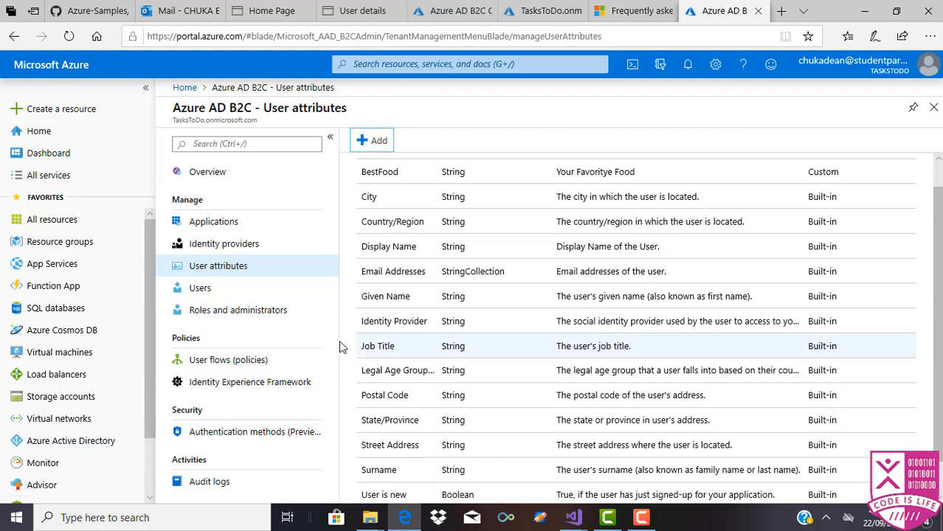
{"action": "left_click", "coordinate": [233, 292]}
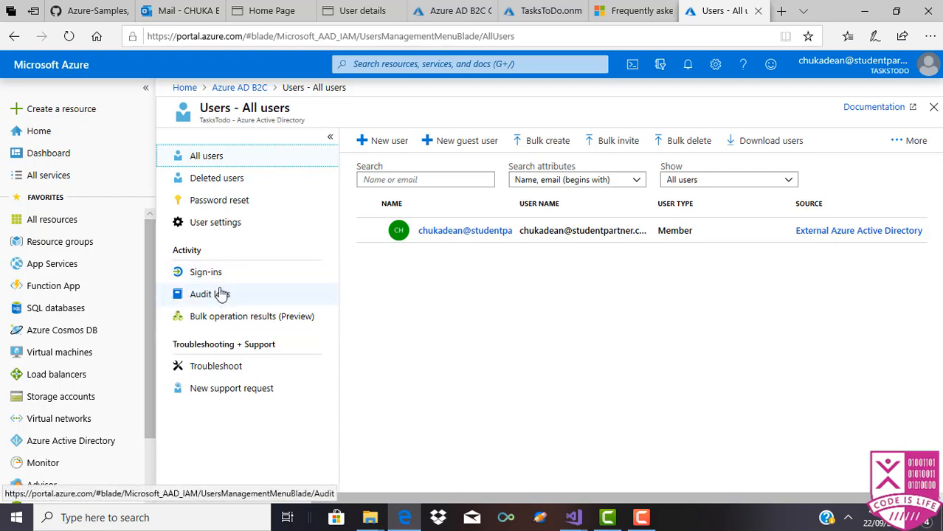
Step: Go back to the Azure AD B2C overview and open the TasksToDo tenant's User flows (policies) page
{"action": "left_click", "coordinate": [239, 88]}
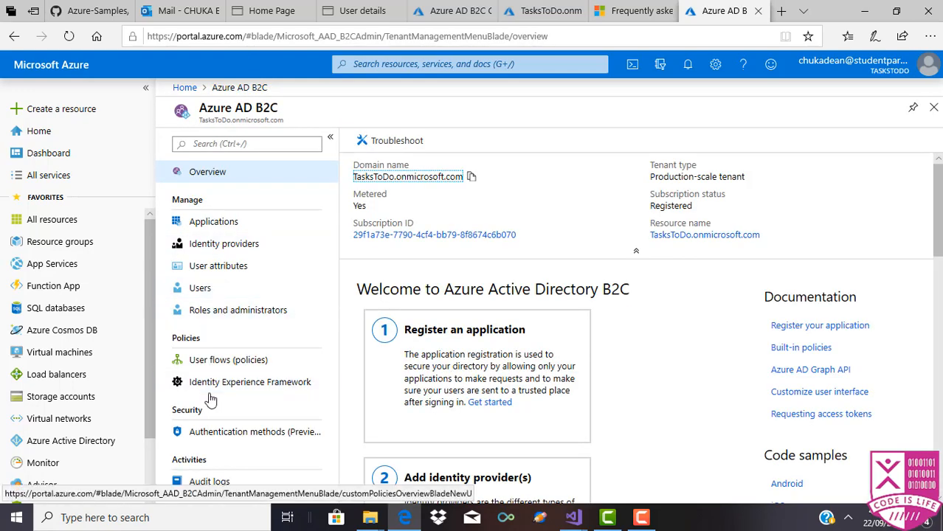
{"action": "left_click", "coordinate": [209, 363]}
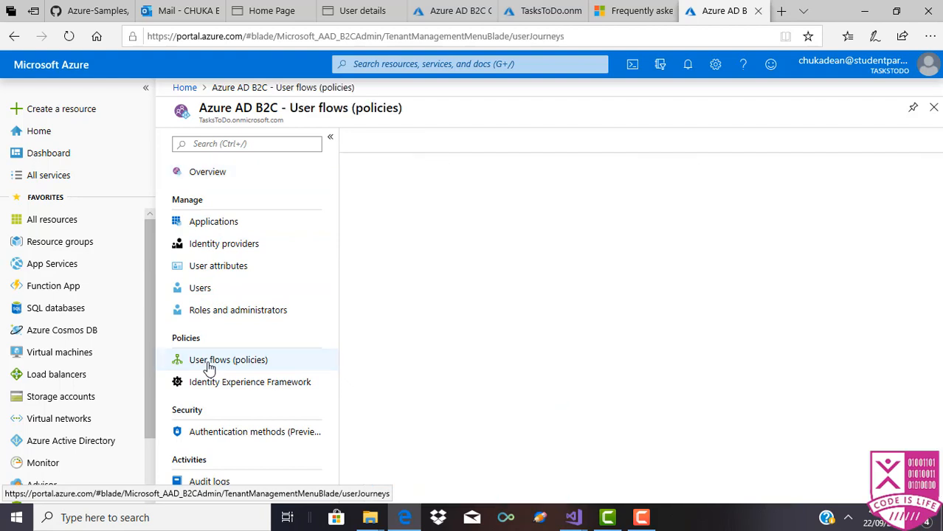